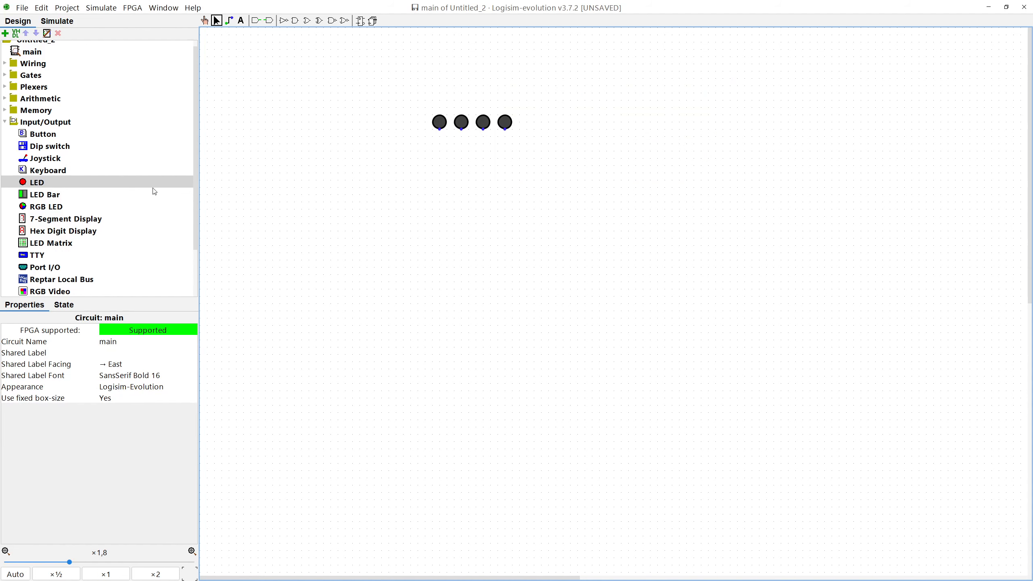
# Place a Button from the Input/Output library in the main circuit, below and to the left of the four LEDs.
pyautogui.scroll(-2, 70, 224)
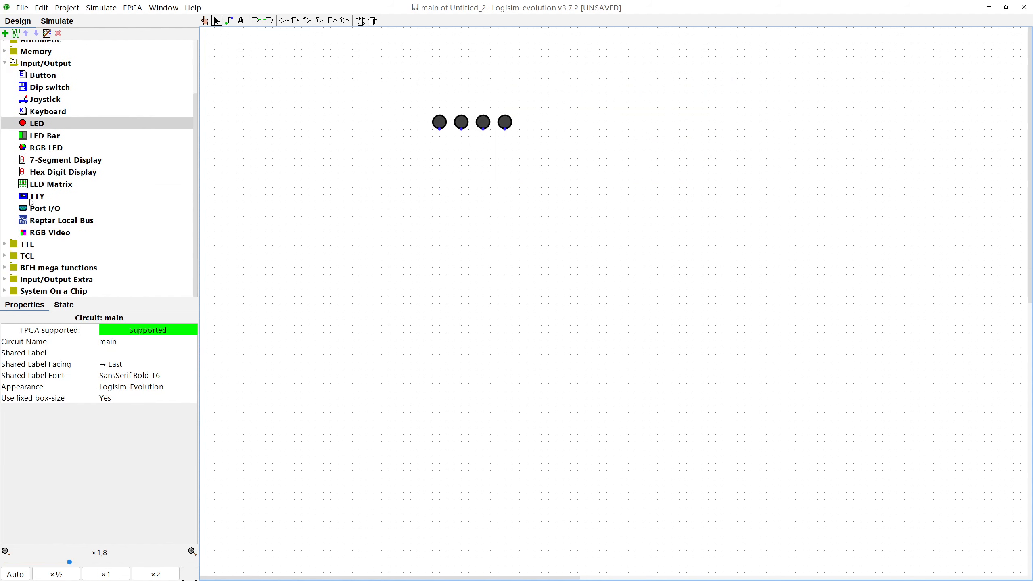
pyautogui.scroll(1, 63, 215)
pyautogui.click(45, 142)
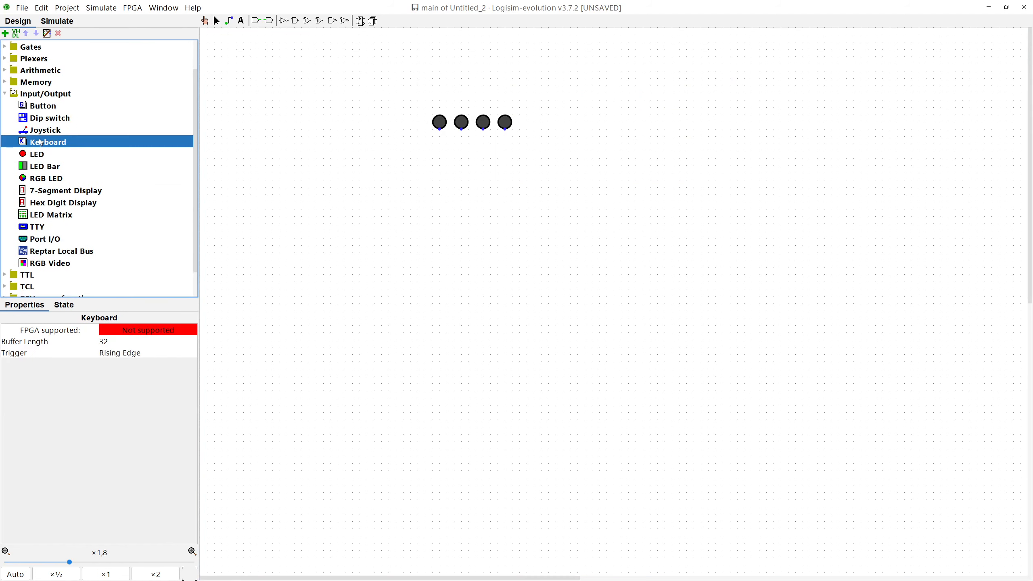
pyautogui.click(43, 105)
pyautogui.click(296, 224)
pyautogui.click(278, 238)
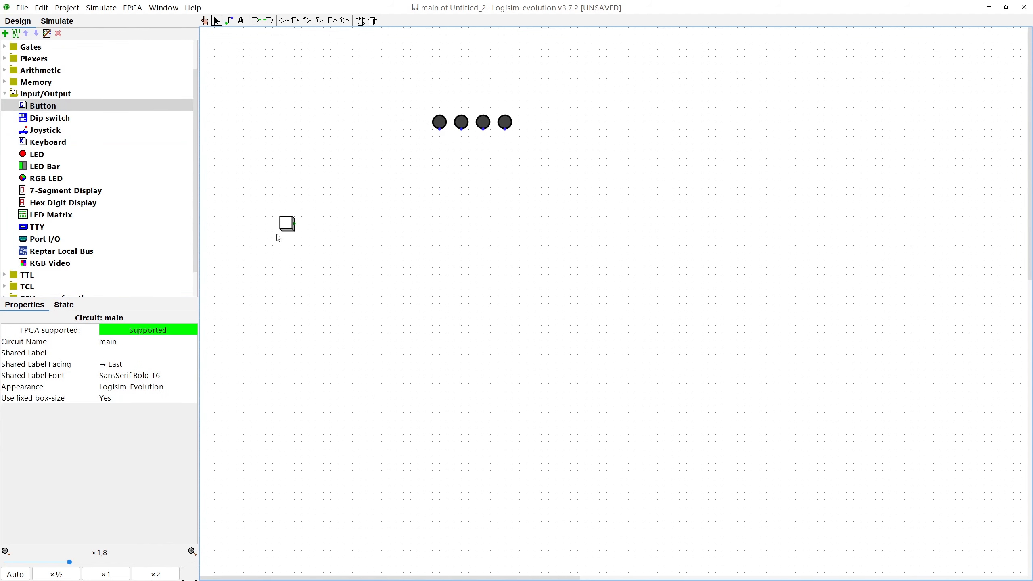
pyautogui.moveTo(287, 226); pyautogui.dragTo(280, 241)
pyautogui.moveTo(374, 69); pyautogui.dragTo(521, 134)
pyautogui.moveTo(211, 155); pyautogui.dragTo(414, 323)
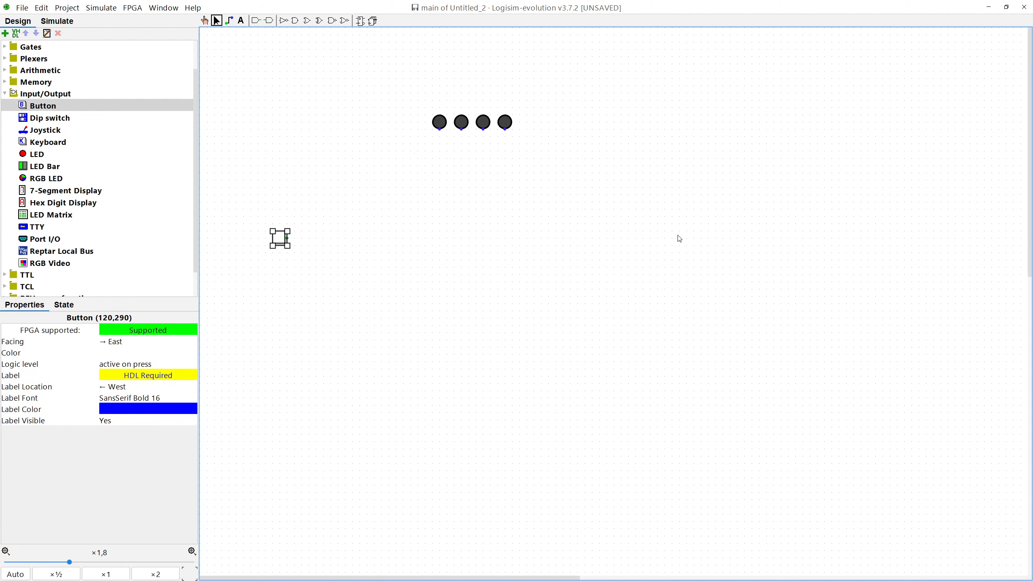
pyautogui.moveTo(679, 213); pyautogui.dragTo(219, 79)
pyautogui.moveTo(304, 86); pyautogui.dragTo(244, 86)
pyautogui.moveTo(234, 79); pyautogui.dragTo(622, 342)
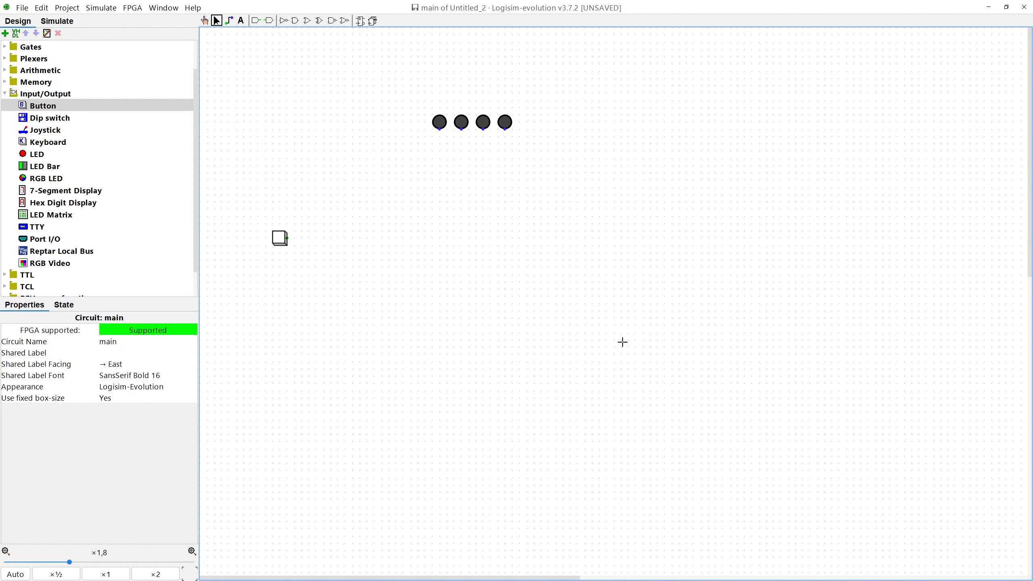
# Add a new circuit named LEDS to the project.
pyautogui.scroll(1, 52, 81)
pyautogui.click(6, 33)
pyautogui.click(61, 52)
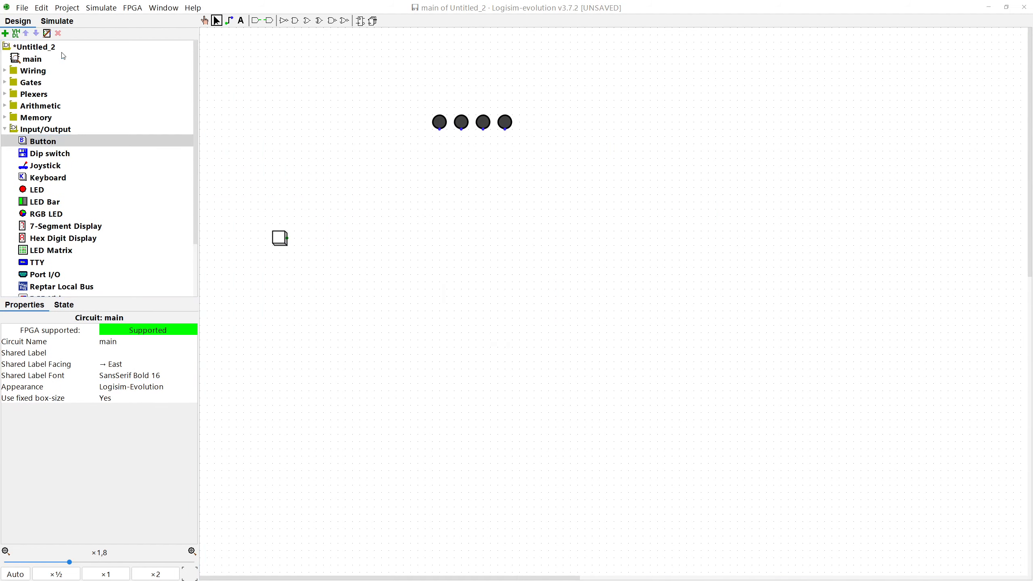
pyautogui.write('LEDS')
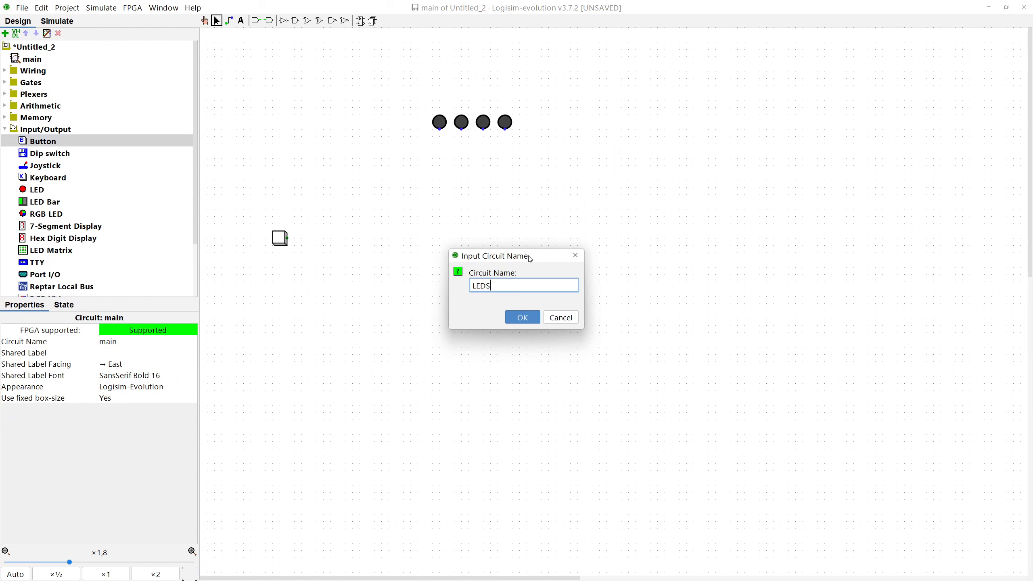
pyautogui.press('Return')
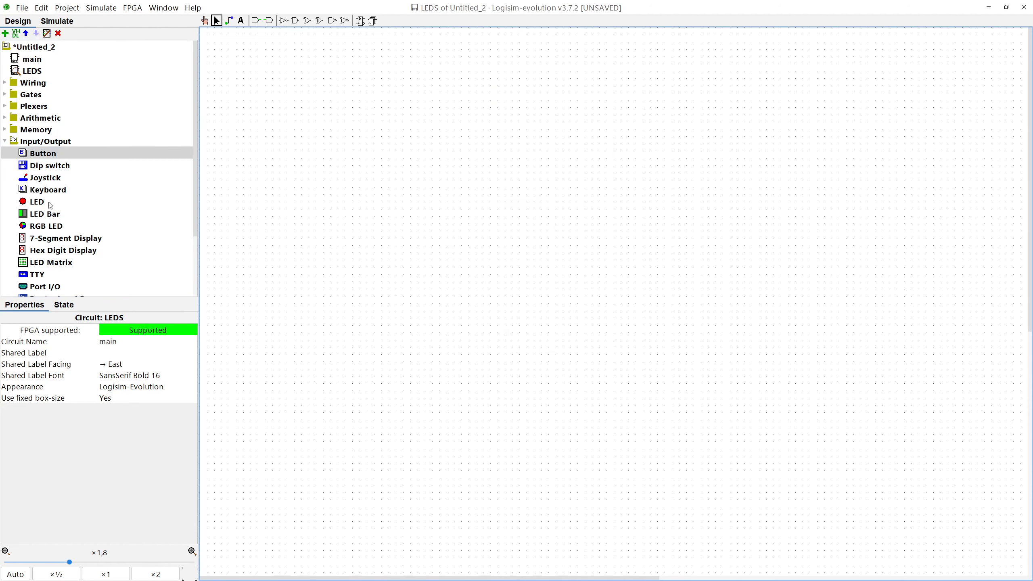
# Place an east-facing 1-bit input pin in the left part of the LEDS circuit.
pyautogui.doubleClick(40, 84)
pyautogui.click(36, 107)
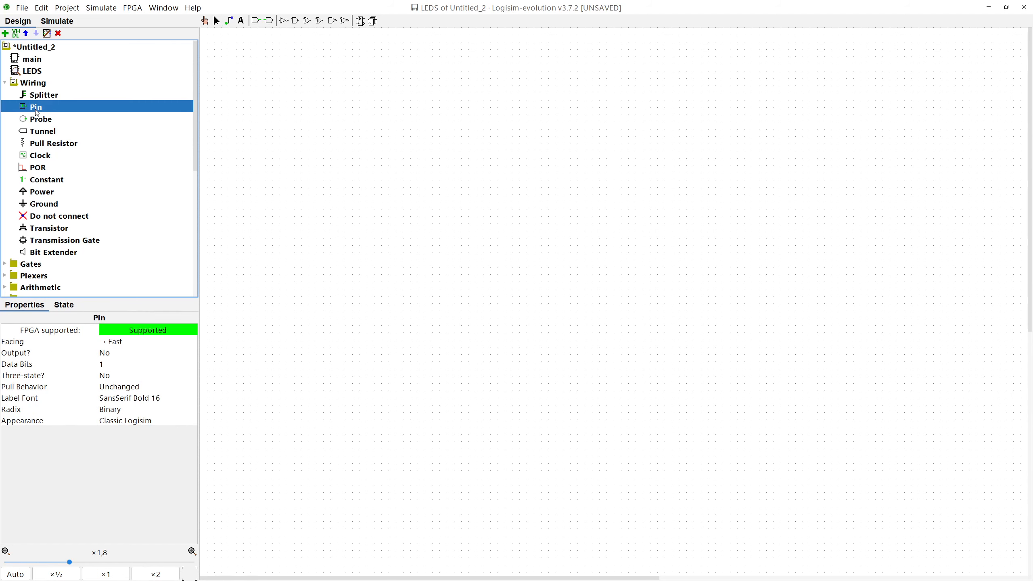
pyautogui.click(324, 173)
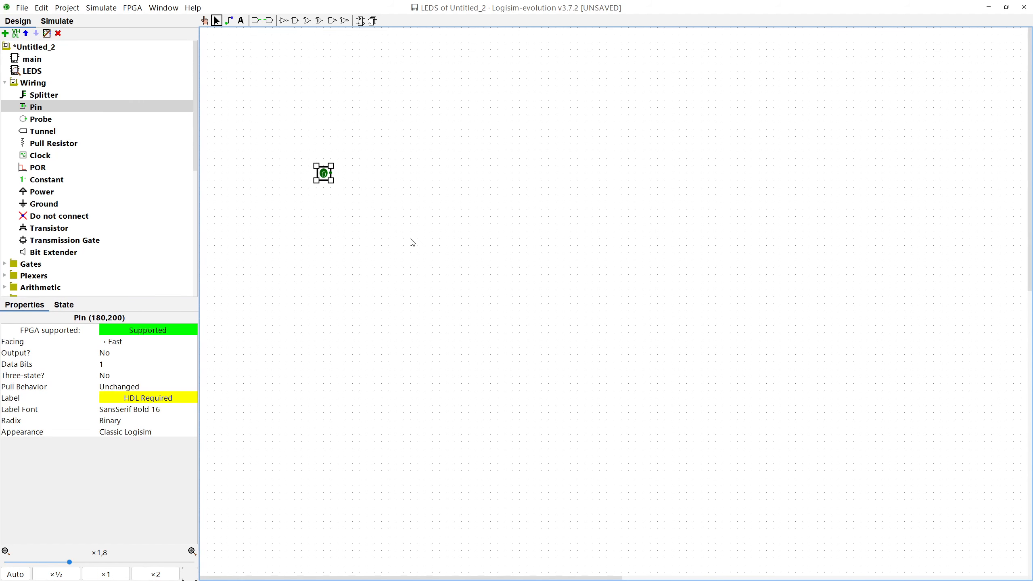
pyautogui.moveTo(325, 176); pyautogui.dragTo(316, 248)
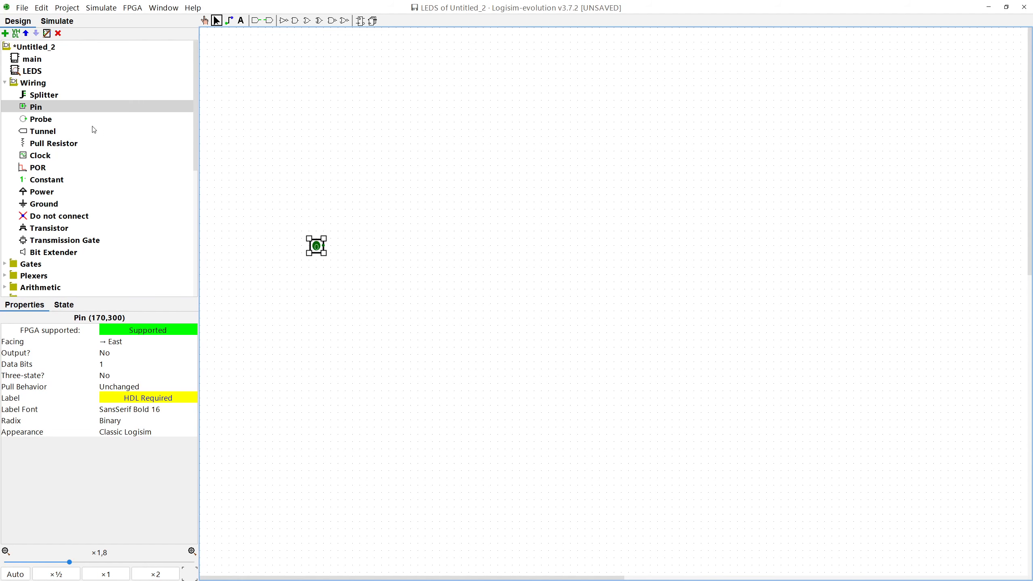
pyautogui.click(118, 353)
pyautogui.click(263, 279)
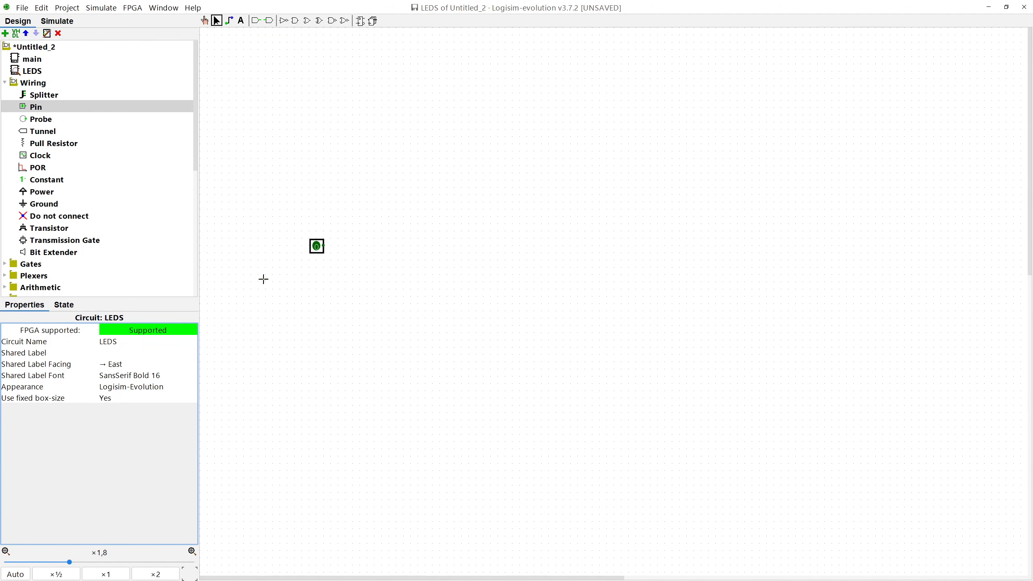
# Configure a Pin as an output facing South and place it above and to the right of the input pin.
pyautogui.click(40, 105)
pyautogui.click(102, 353)
pyautogui.click(118, 368)
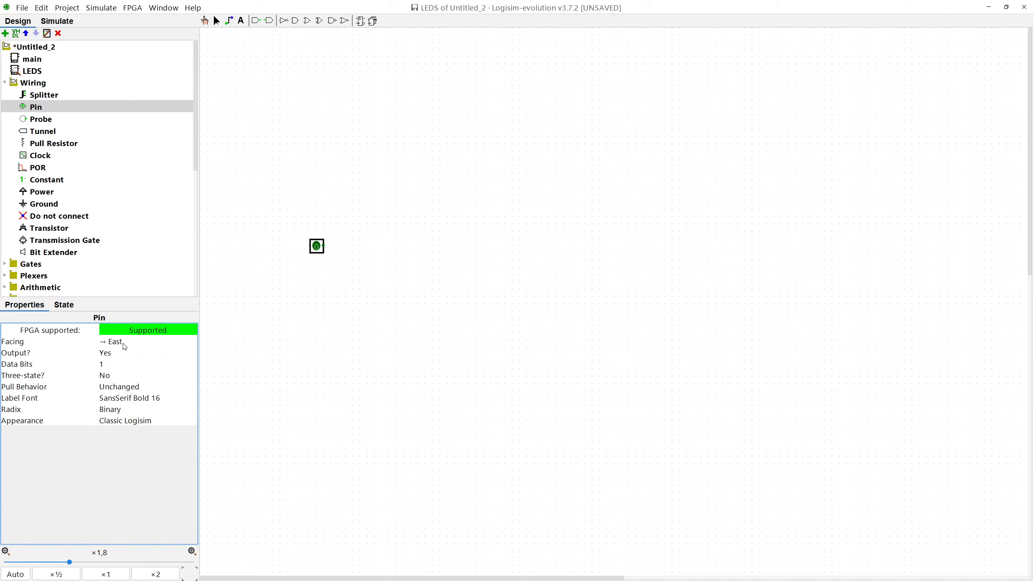
pyautogui.click(120, 341)
pyautogui.click(130, 366)
pyautogui.click(549, 129)
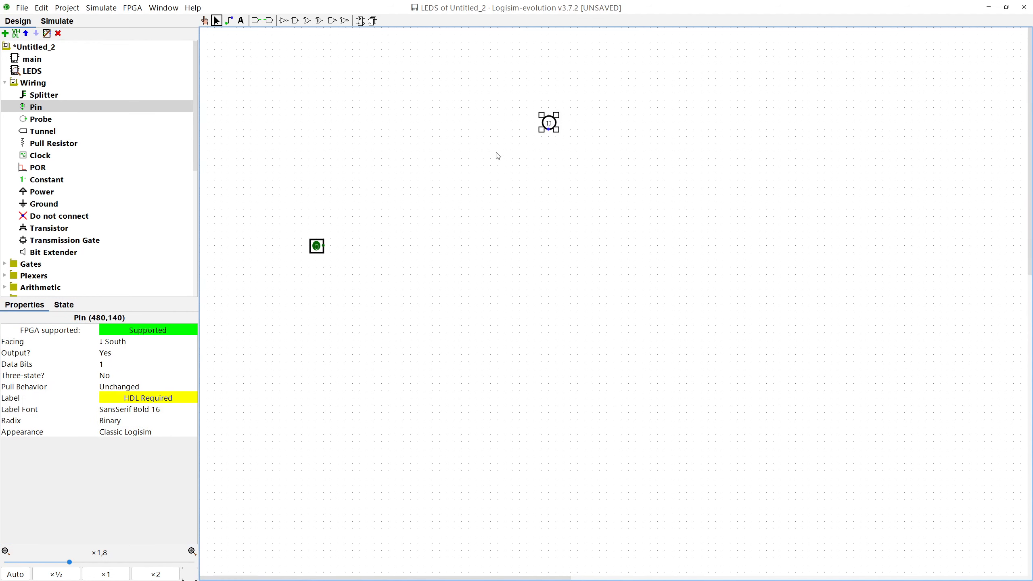
# Duplicate the output pin into an evenly spaced horizontal row of four, and move the input pin lower.
pyautogui.hotkey('ctrl', 'd')
pyautogui.moveTo(559, 129); pyautogui.dragTo(574, 121)
pyautogui.moveTo(480, 96); pyautogui.dragTo(702, 199)
pyautogui.hotkey('ctrl', 'd')
pyautogui.moveTo(551, 137); pyautogui.dragTo(595, 121)
pyautogui.click(595, 130)
pyautogui.click(556, 213)
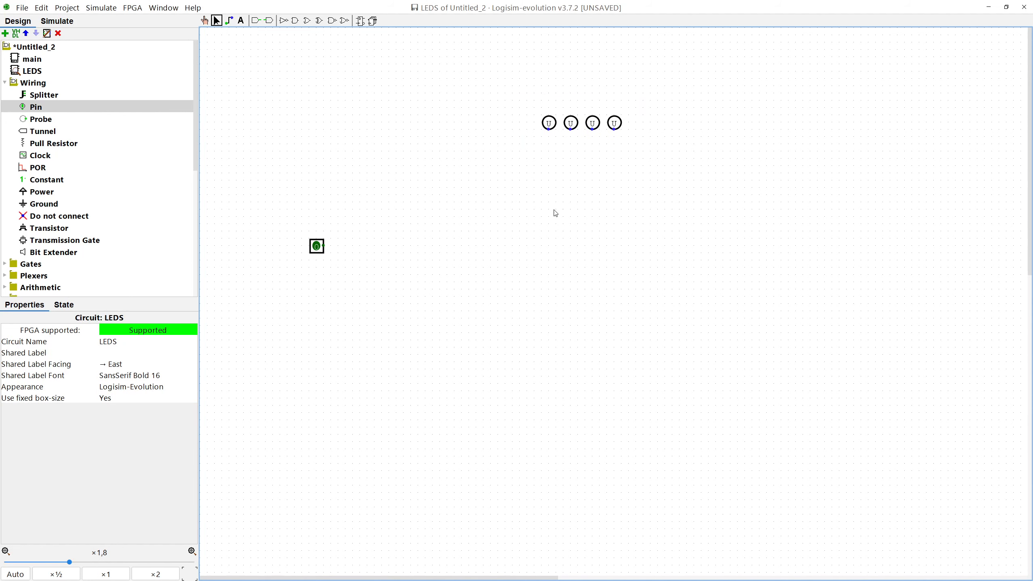
pyautogui.click(320, 284)
# Place a Counter from the Memory library below the row of output pins.
pyautogui.doubleClick(42, 81)
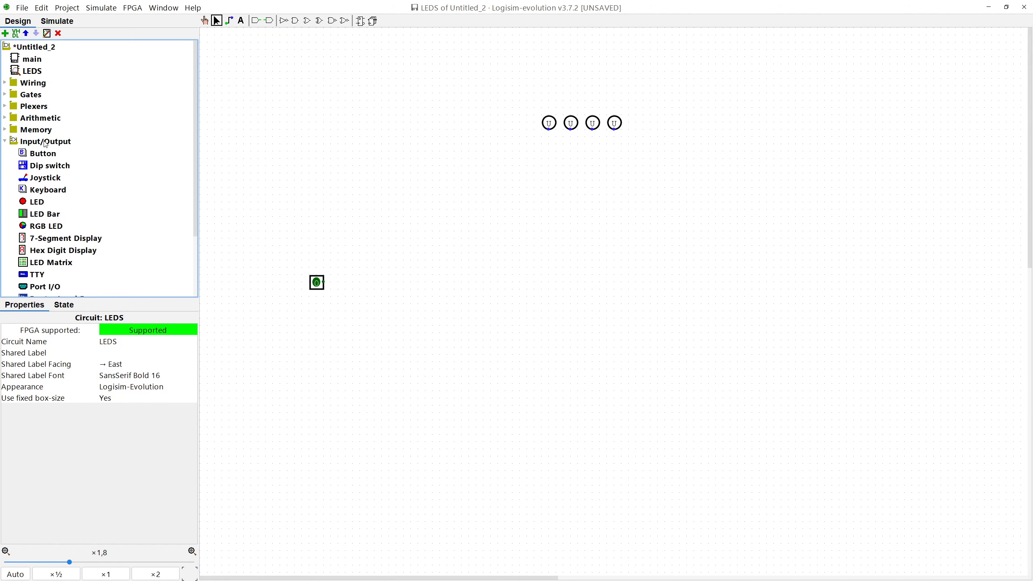
pyautogui.doubleClick(45, 142)
pyautogui.doubleClick(34, 122)
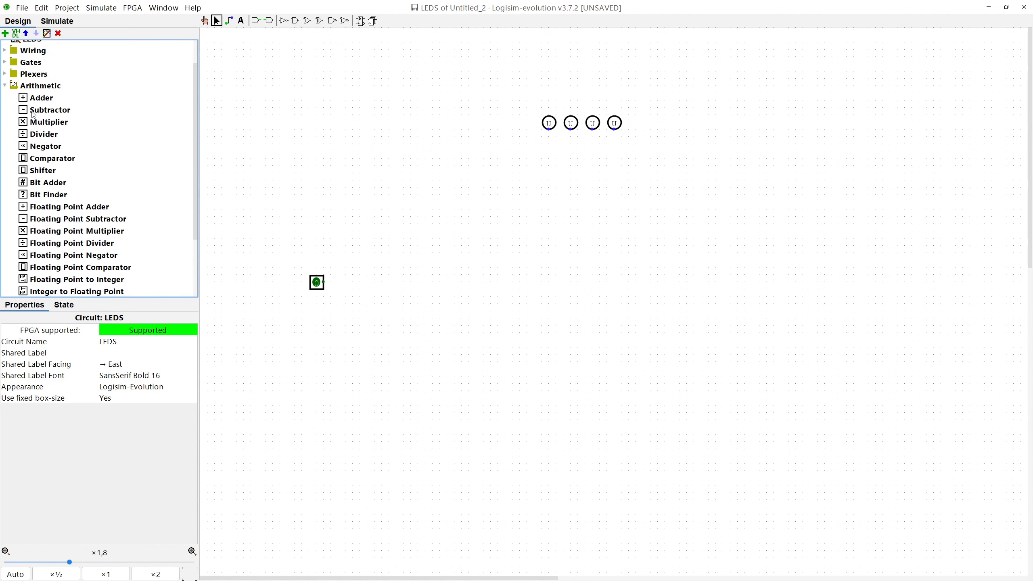
pyautogui.doubleClick(27, 85)
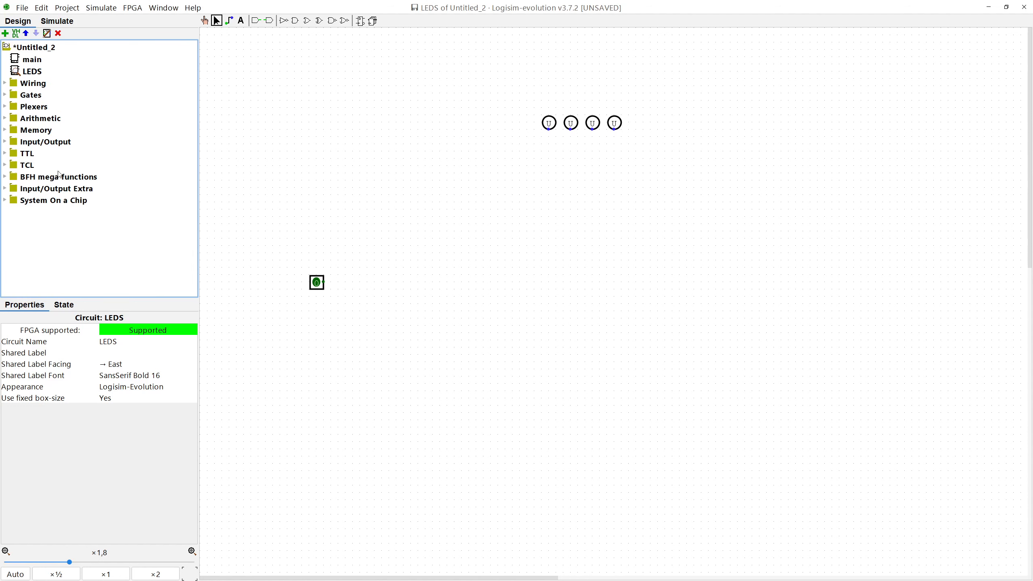
pyautogui.doubleClick(36, 130)
pyautogui.click(45, 202)
pyautogui.click(499, 225)
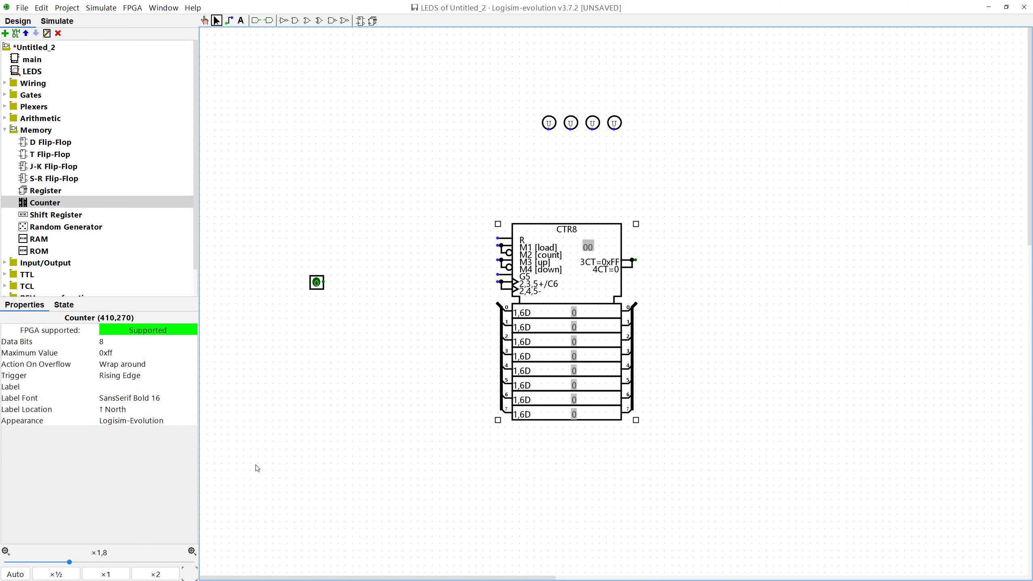
# Set the counter's appearance to Classic Logisim and position it between the input pin and the output pins.
pyautogui.click(129, 420)
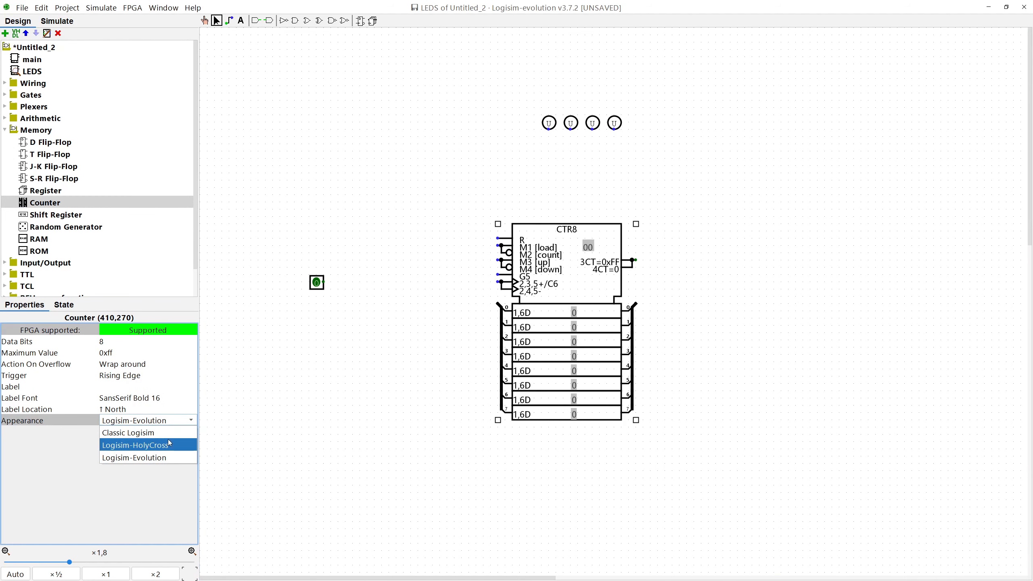
pyautogui.click(147, 434)
pyautogui.moveTo(490, 217); pyautogui.dragTo(544, 247)
pyautogui.click(513, 297)
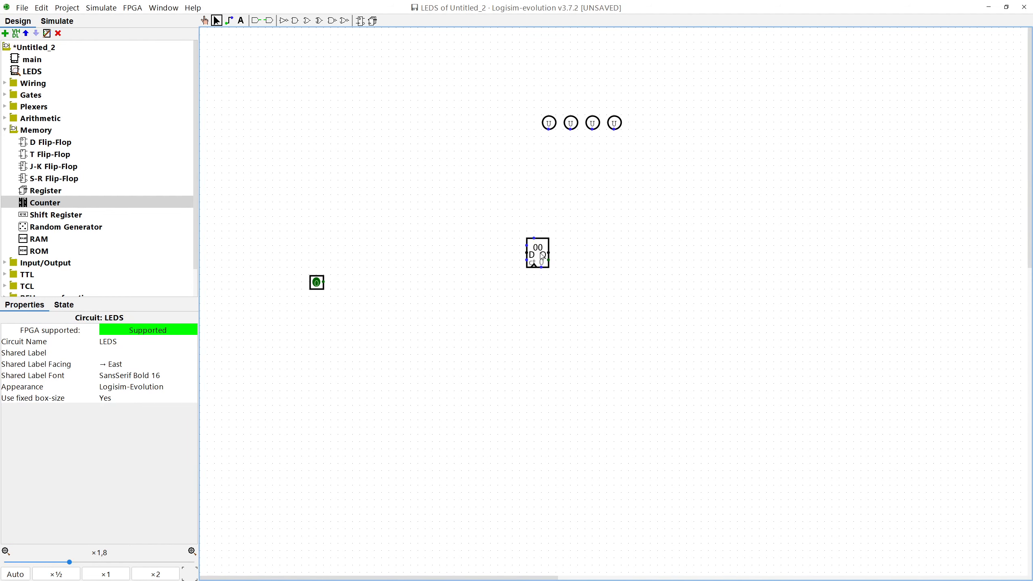
pyautogui.moveTo(535, 240); pyautogui.dragTo(492, 240)
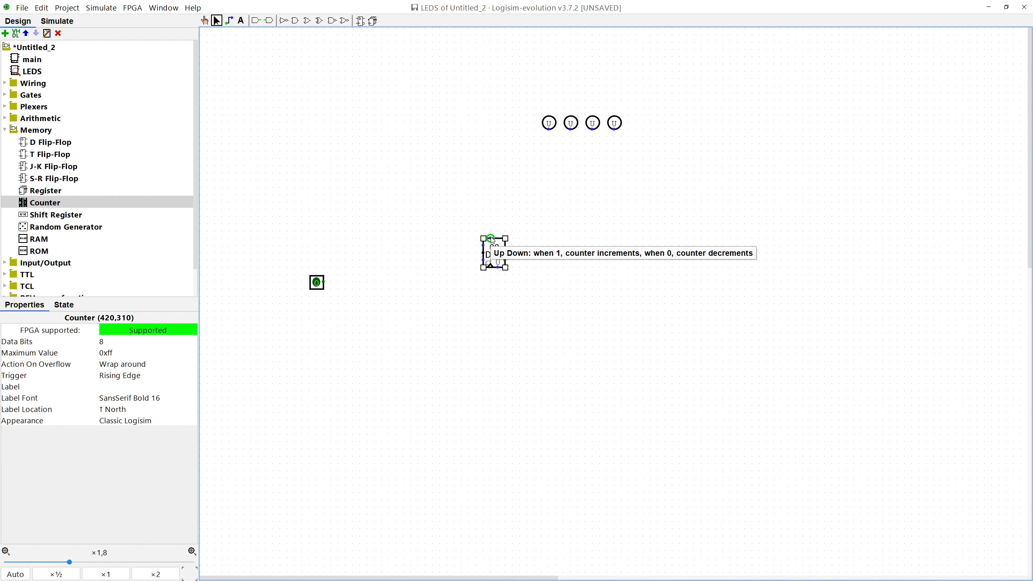
# Place a Power component above the counter and wire it to the counter's Up/Down input.
pyautogui.moveTo(491, 239); pyautogui.dragTo(476, 231)
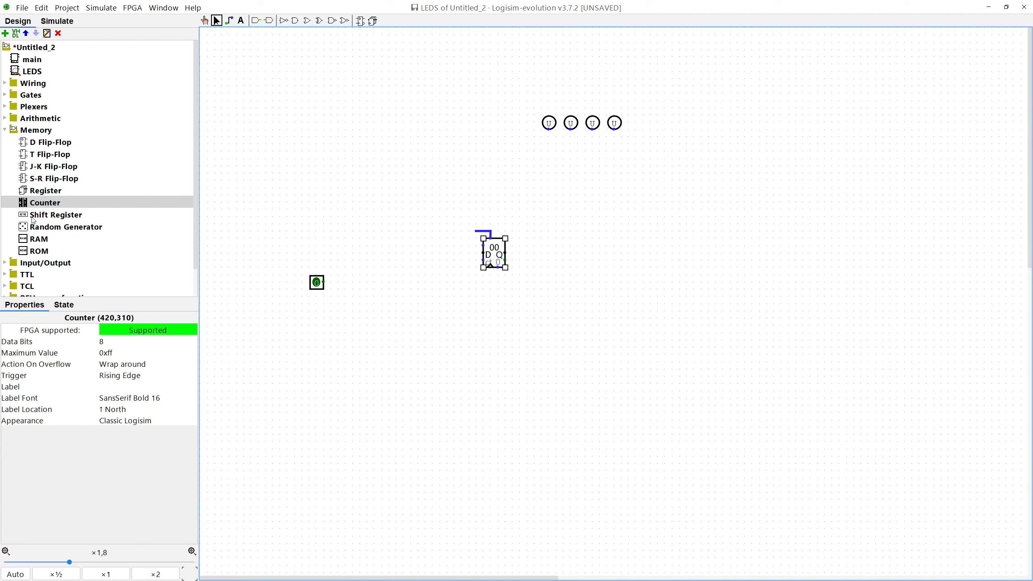
pyautogui.doubleClick(29, 86)
pyautogui.click(41, 192)
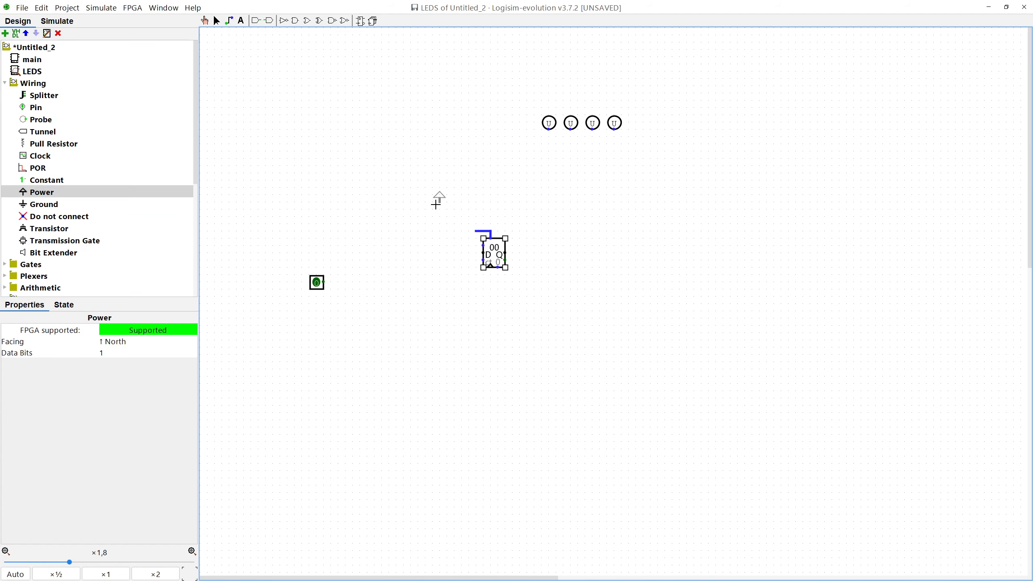
pyautogui.click(490, 224)
pyautogui.moveTo(492, 227); pyautogui.dragTo(491, 232)
pyautogui.click(528, 219)
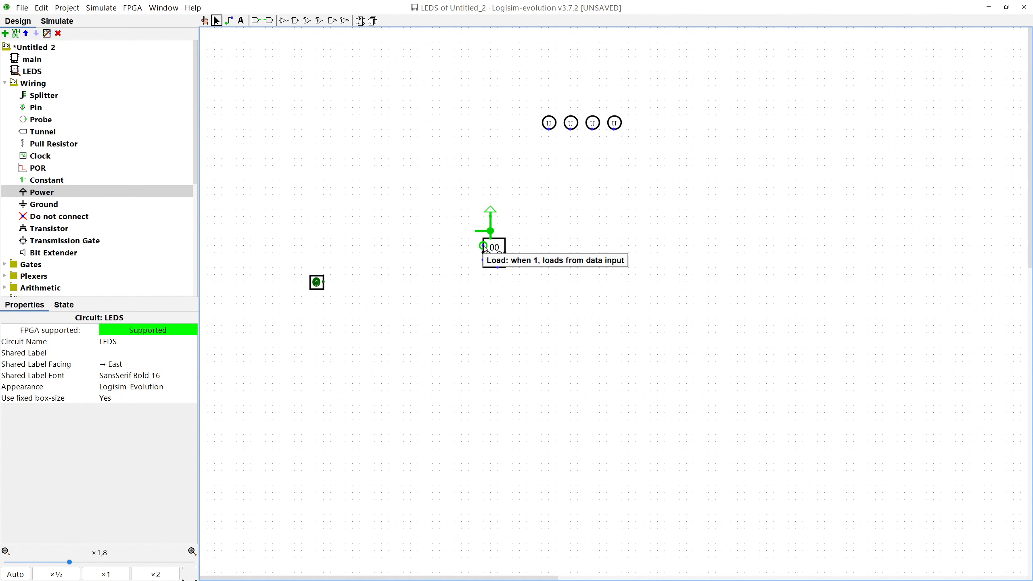
# Wire the counter's Enable input to power, join its Load and Clear inputs, and place a Ground below them.
pyautogui.moveTo(483, 246); pyautogui.dragTo(476, 246)
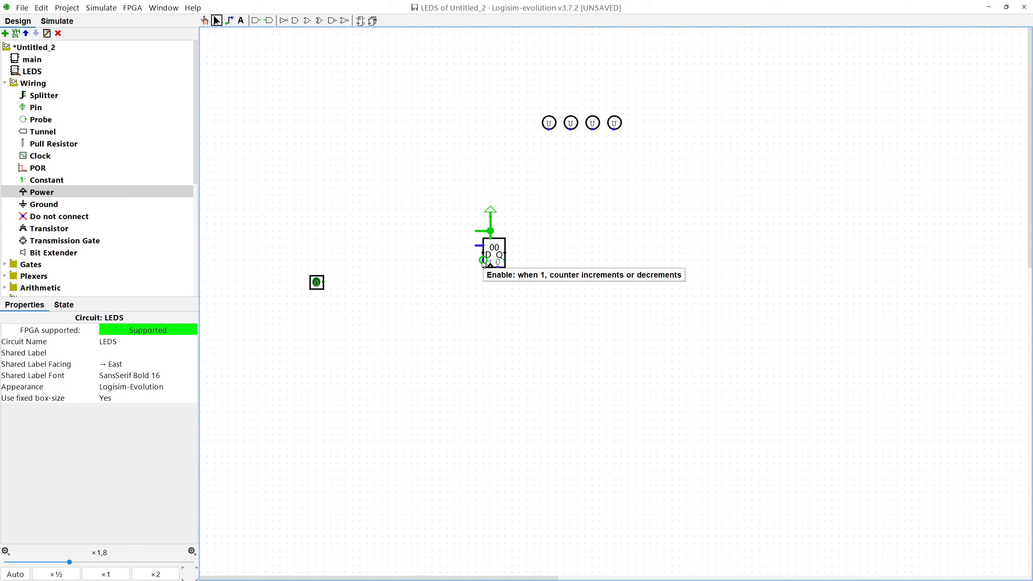
pyautogui.moveTo(483, 260); pyautogui.dragTo(479, 234)
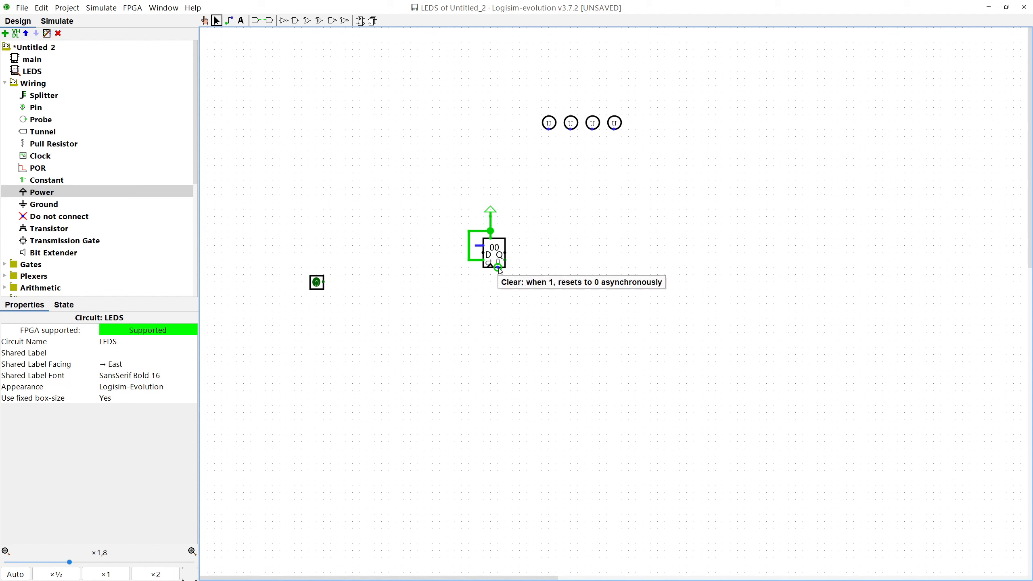
pyautogui.moveTo(499, 268); pyautogui.dragTo(478, 243)
pyautogui.click(45, 203)
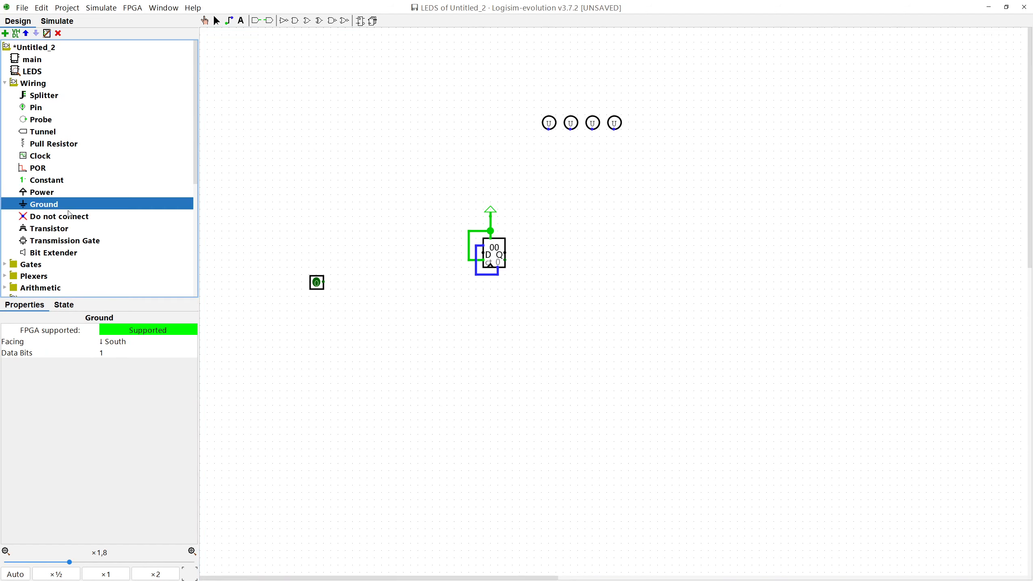
pyautogui.click(477, 290)
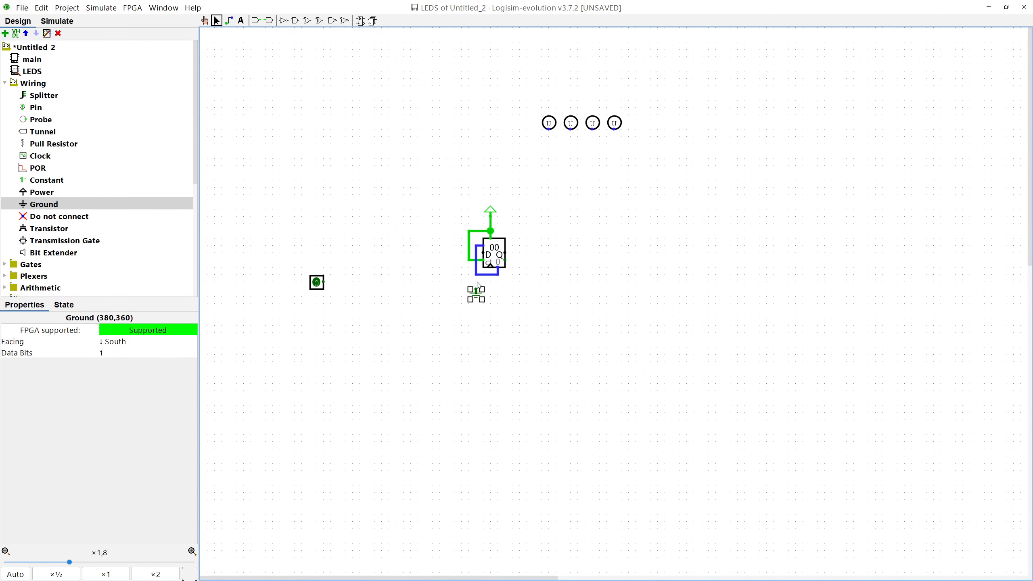
# Route a wire between the counter's clock input and the input pin, passing below the ground symbol.
pyautogui.moveTo(477, 288)
pyautogui.mouseDown()
pyautogui.moveTo(476, 274)
pyautogui.moveTo(492, 311)
pyautogui.moveTo(439, 319)
pyautogui.mouseUp()
pyautogui.moveTo(439, 319)
pyautogui.mouseDown()
pyautogui.moveTo(439, 289)
pyautogui.moveTo(427, 282)
pyautogui.moveTo(323, 281)
pyautogui.mouseUp()
pyautogui.click(368, 266)
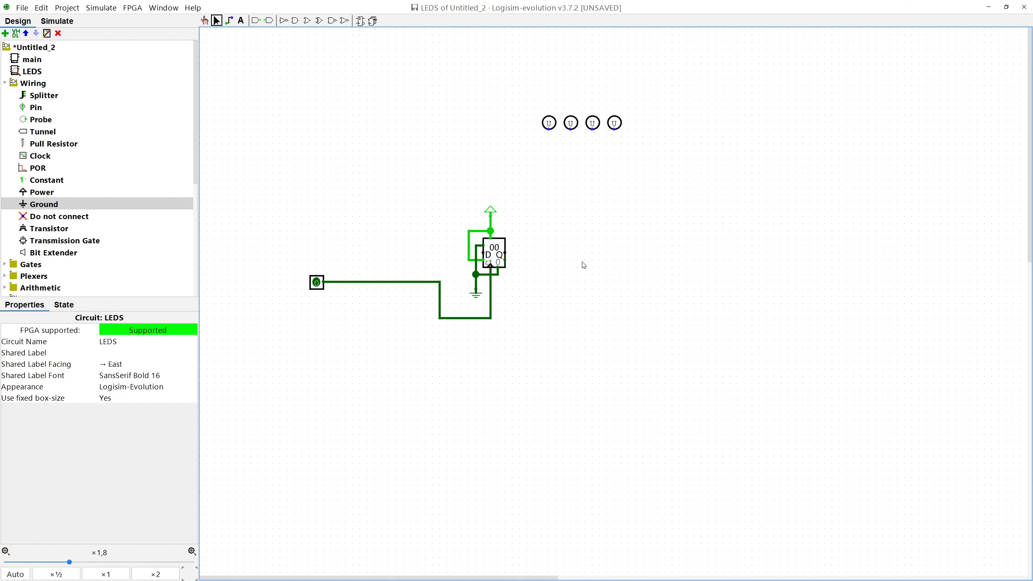
# Set the counter's data bits to 2.
pyautogui.click(491, 253)
pyautogui.click(158, 342)
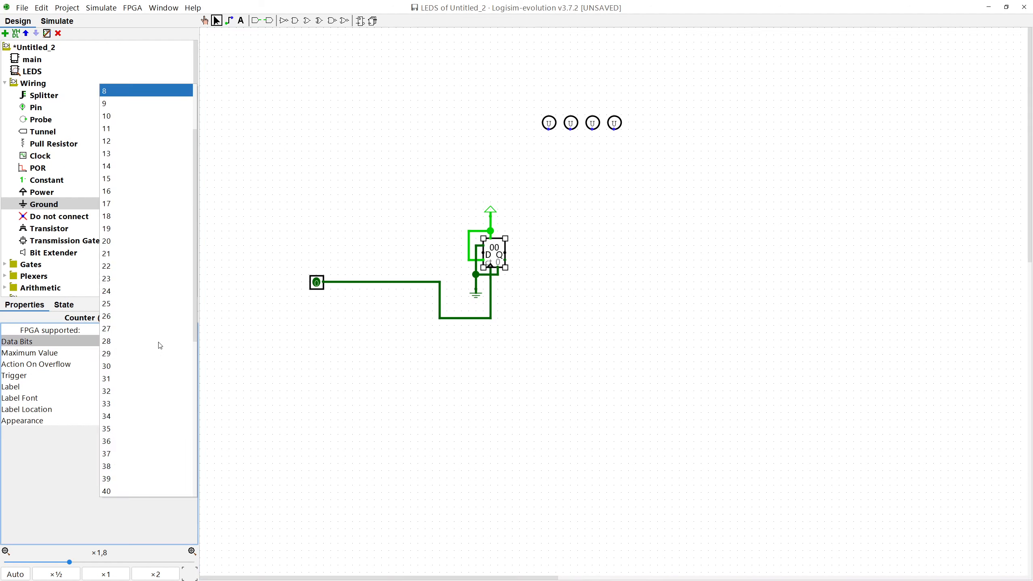
pyautogui.scroll(3, 141, 184)
pyautogui.click(131, 110)
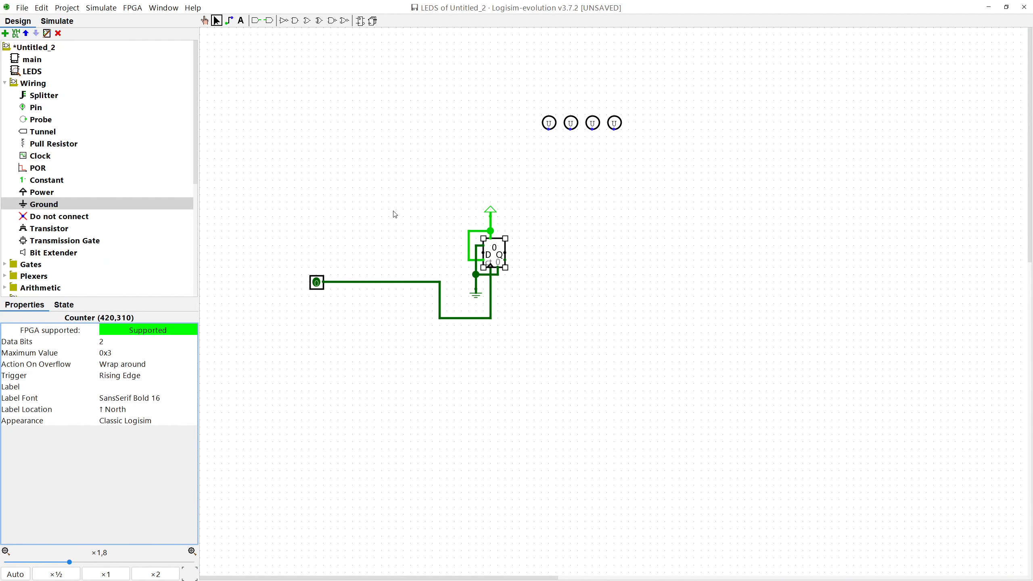
pyautogui.click(644, 219)
# Move the row of four output pins together to the right and slightly down.
pyautogui.moveTo(484, 87); pyautogui.dragTo(754, 214)
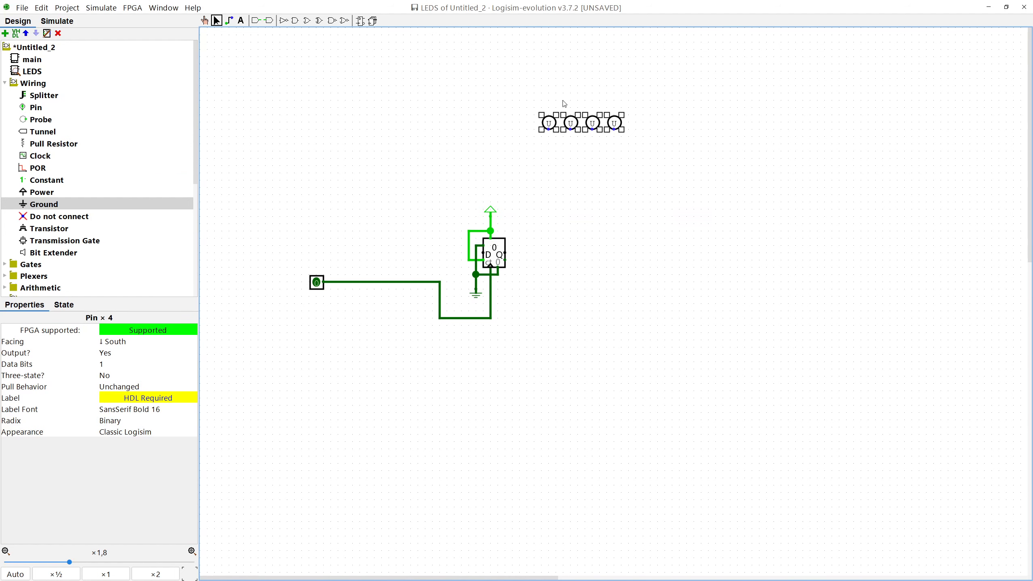
pyautogui.moveTo(549, 124); pyautogui.dragTo(579, 131)
pyautogui.click(560, 224)
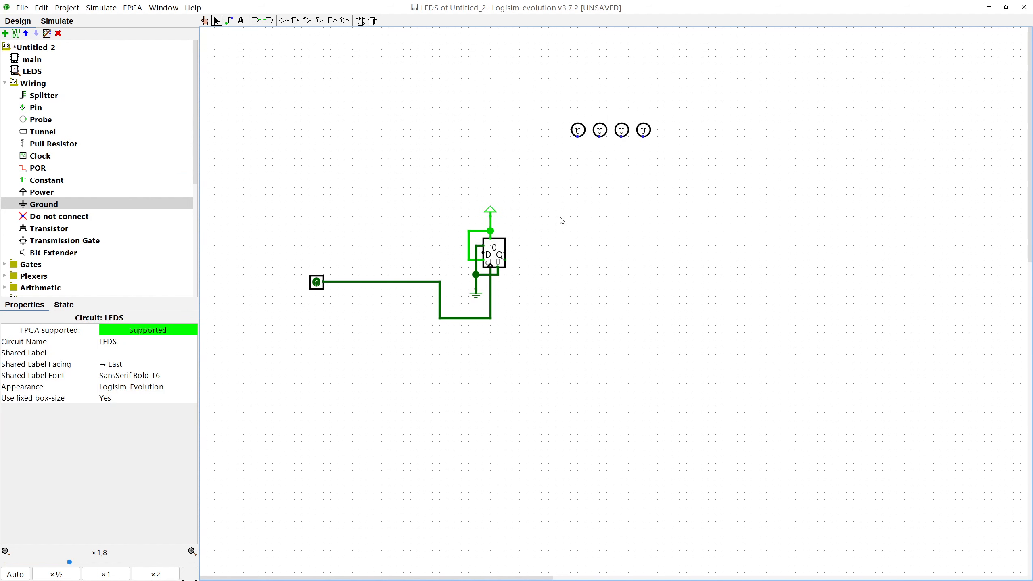
# Place a Demultiplexer with 2 select bits below the four output pins.
pyautogui.doubleClick(30, 83)
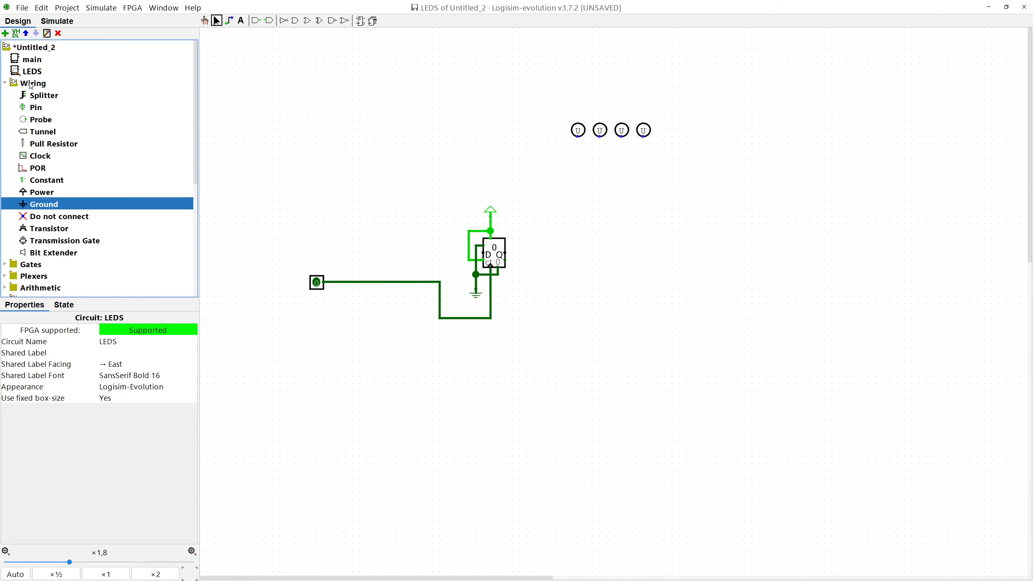
pyautogui.doubleClick(43, 133)
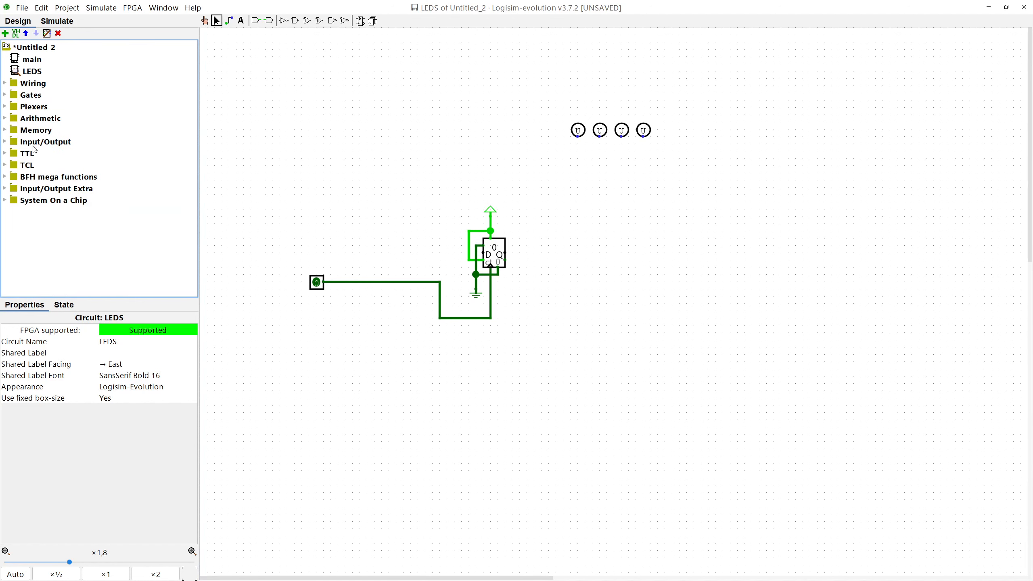
pyautogui.doubleClick(37, 108)
pyautogui.click(48, 131)
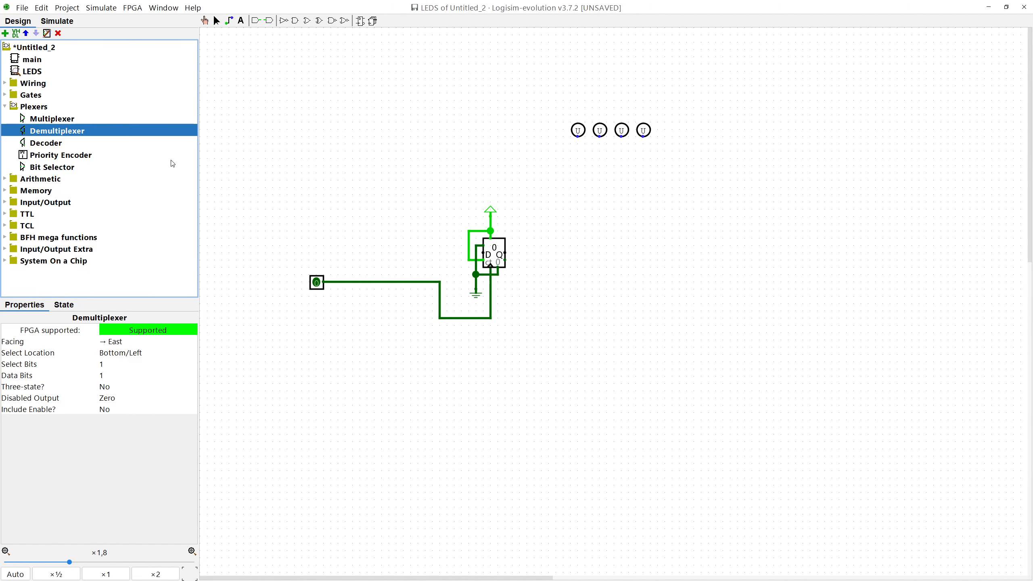
pyautogui.click(116, 364)
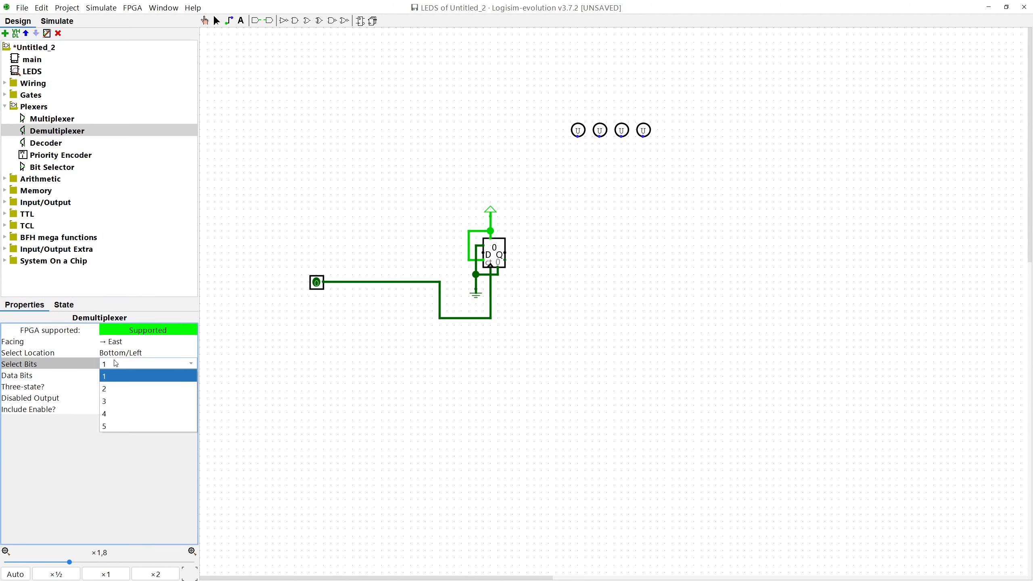
pyautogui.click(120, 384)
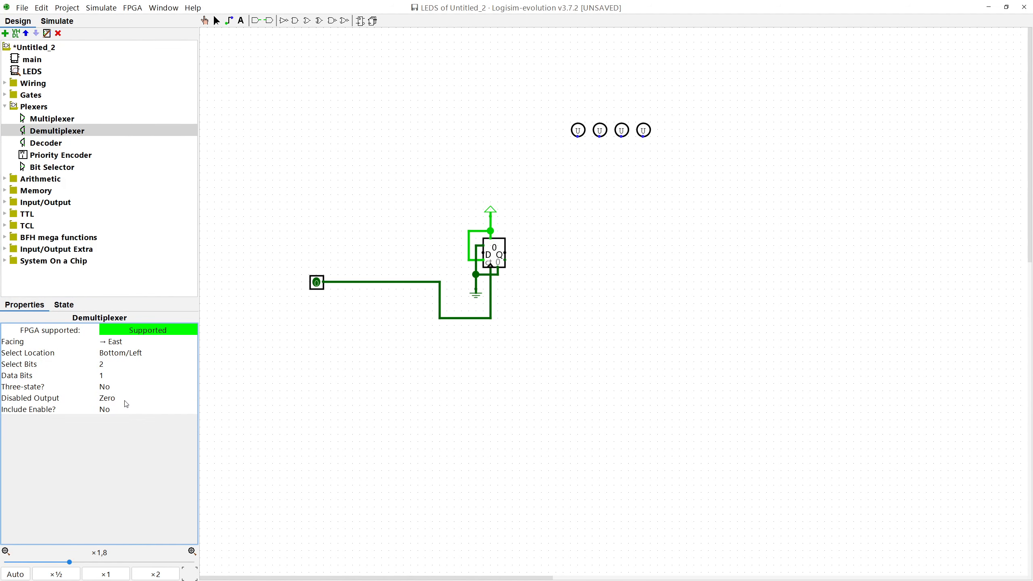
pyautogui.click(599, 216)
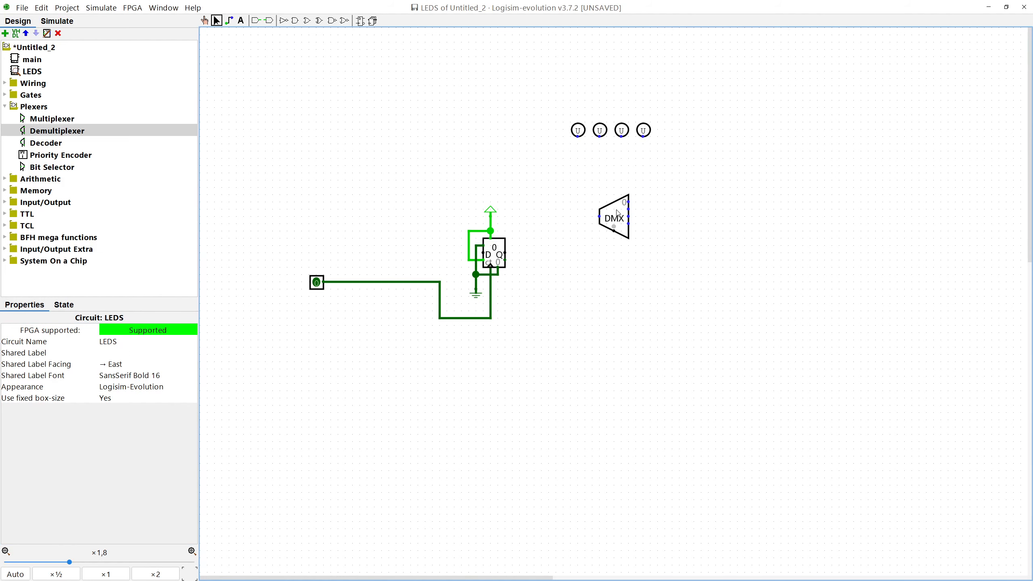
# Move the demultiplexer left toward the counter and shift the row of four output pins further right.
pyautogui.moveTo(618, 212); pyautogui.dragTo(567, 213)
pyautogui.moveTo(533, 88); pyautogui.dragTo(653, 146)
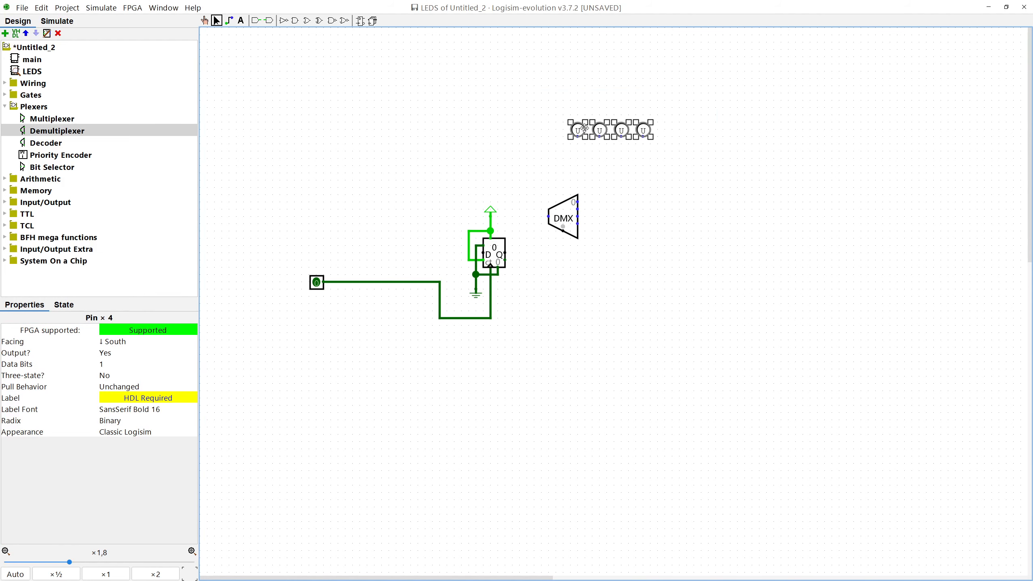
pyautogui.moveTo(585, 128); pyautogui.dragTo(621, 130)
# Wire the demultiplexer's four outputs, in order from top to bottom, to the four output pins from left to right.
pyautogui.moveTo(578, 202)
pyautogui.mouseDown()
pyautogui.moveTo(615, 171)
pyautogui.moveTo(614, 137)
pyautogui.moveTo(636, 137)
pyautogui.mouseUp()
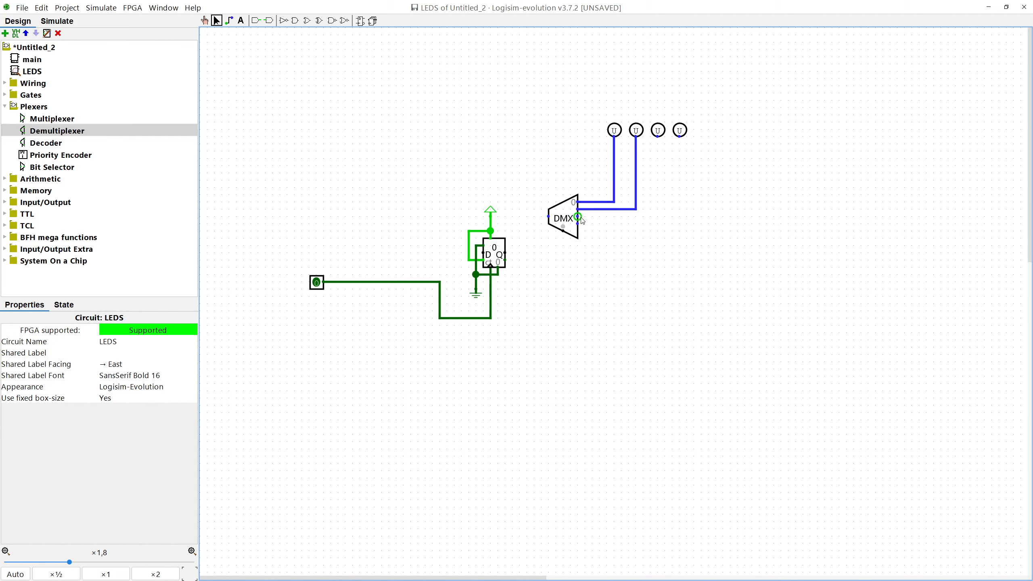
pyautogui.moveTo(578, 217); pyautogui.dragTo(658, 136)
pyautogui.moveTo(578, 226)
pyautogui.mouseDown()
pyautogui.moveTo(685, 145)
pyautogui.moveTo(680, 137)
pyautogui.mouseUp()
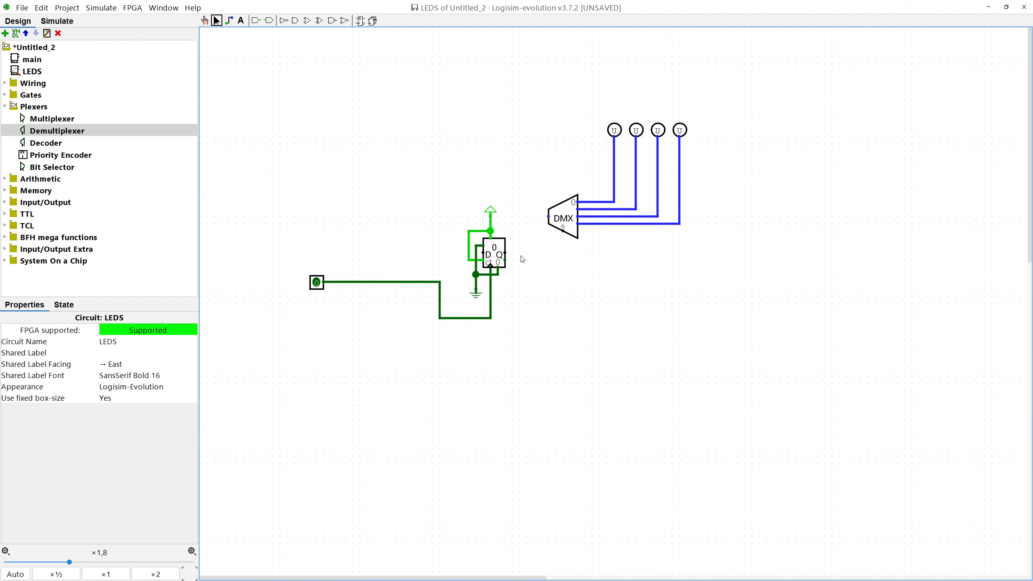
# Wire the counter's Q output to the demultiplexer's select input, and the demultiplexer's data input to power.
pyautogui.moveTo(505, 253); pyautogui.dragTo(566, 236)
pyautogui.click(564, 228)
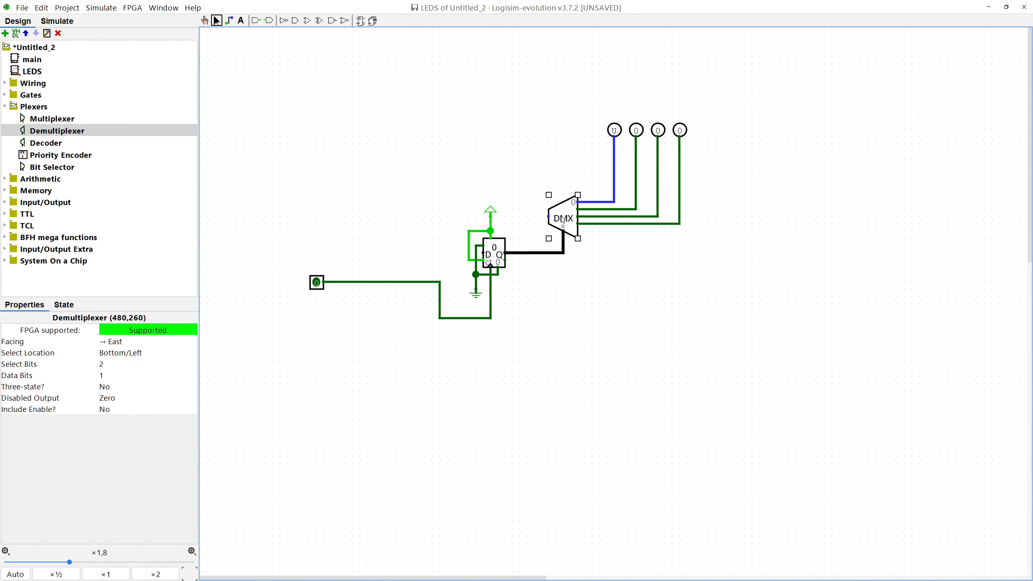
pyautogui.moveTo(549, 217); pyautogui.dragTo(491, 195)
pyautogui.click(511, 171)
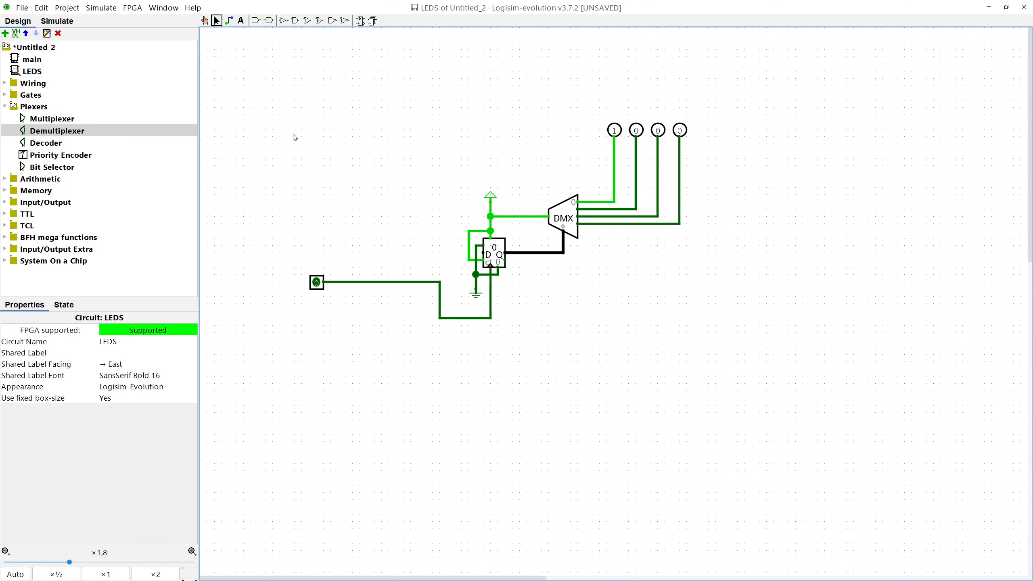
# Toggle the input pin repeatedly to test how the counter cycles through the four output pins.
pyautogui.click(205, 20)
pyautogui.click(316, 283)
pyautogui.click(316, 283)
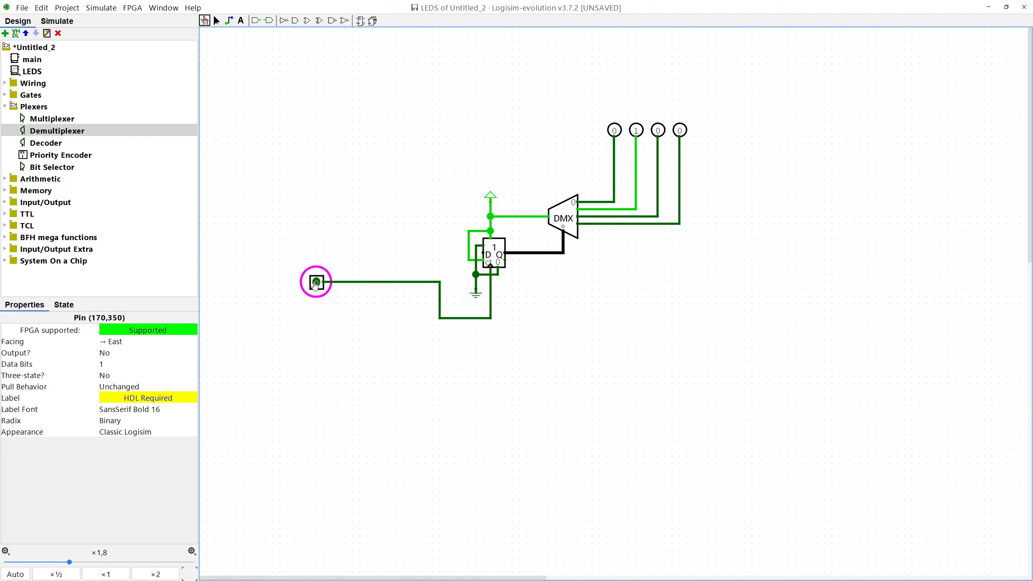
pyautogui.click(316, 283)
pyautogui.click(316, 283)
pyautogui.click(316, 283)
pyautogui.click(317, 283)
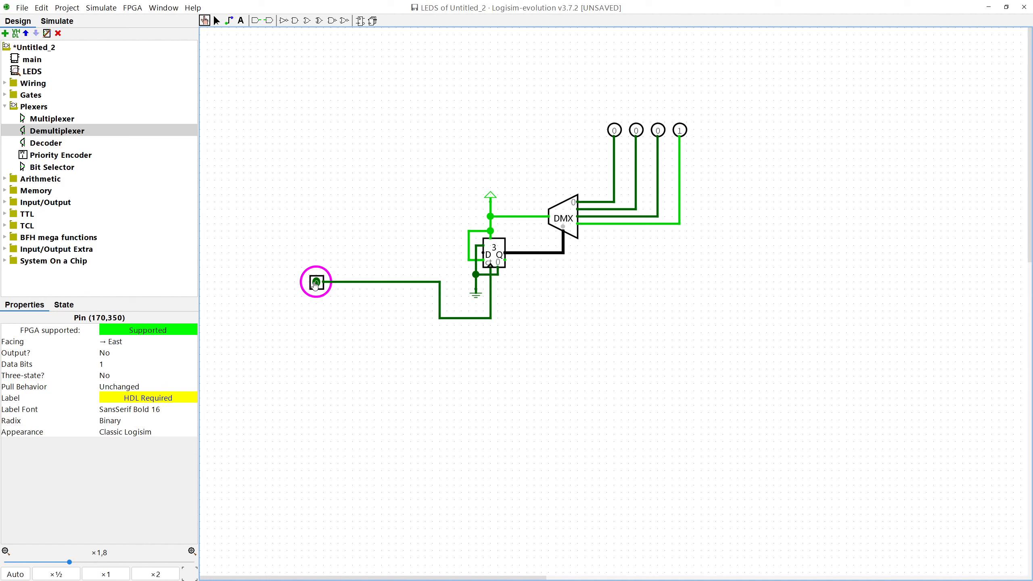
pyautogui.click(316, 283)
pyautogui.click(316, 283)
pyautogui.click(316, 283)
pyautogui.click(317, 283)
pyautogui.click(316, 283)
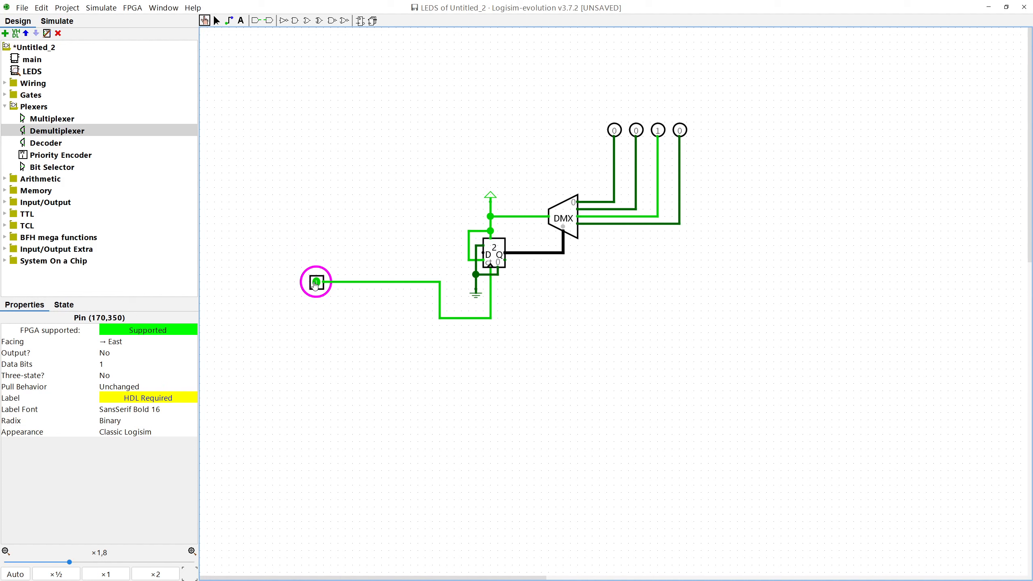
pyautogui.click(316, 283)
pyautogui.click(316, 283)
pyautogui.click(316, 283)
pyautogui.click(316, 283)
pyautogui.click(316, 283)
pyautogui.click(316, 283)
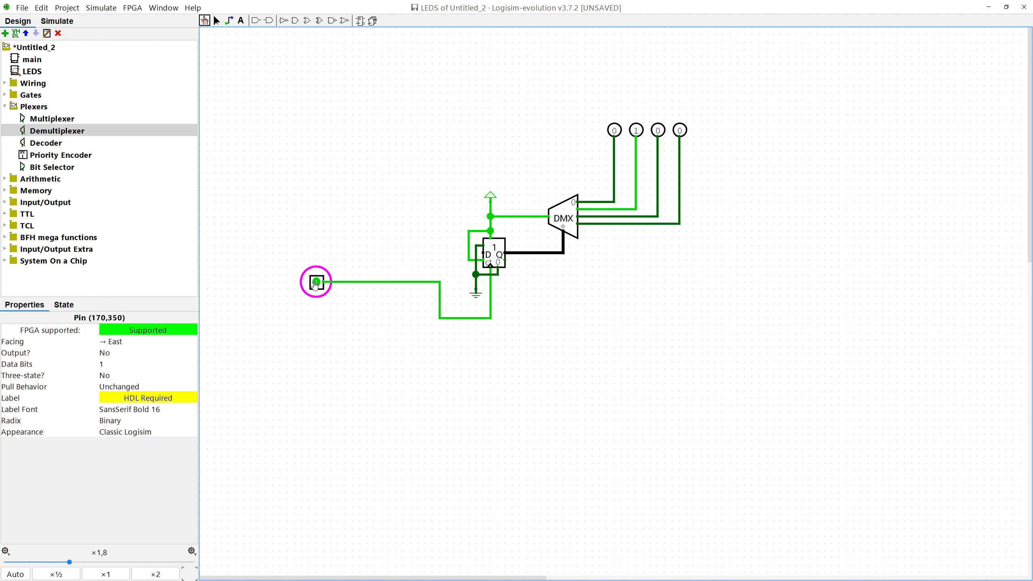
pyautogui.click(316, 283)
pyautogui.click(317, 283)
pyautogui.click(316, 283)
pyautogui.click(316, 283)
pyautogui.click(316, 283)
pyautogui.click(316, 283)
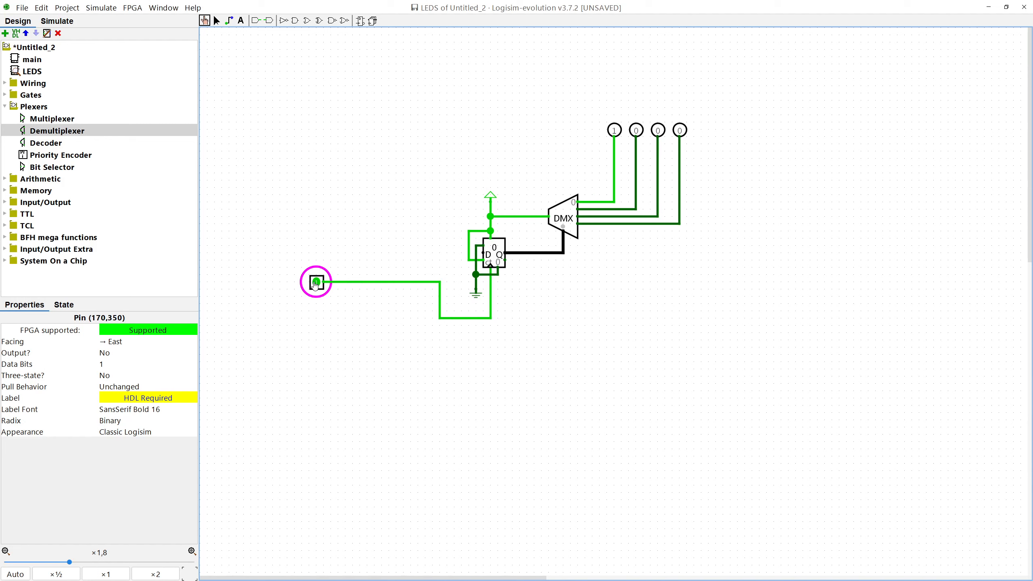
pyautogui.click(316, 283)
pyautogui.click(316, 282)
pyautogui.click(316, 283)
pyautogui.click(316, 283)
pyautogui.click(316, 283)
pyautogui.click(316, 283)
pyautogui.click(316, 283)
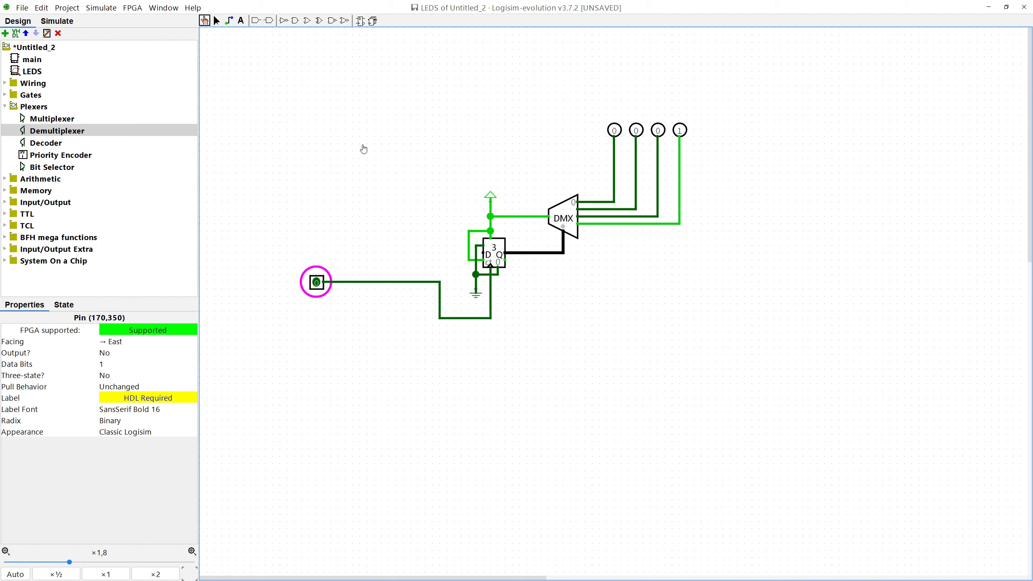
# Enable the demultiplexer's Include Enable option and wire its enable input to the power line.
pyautogui.click(216, 20)
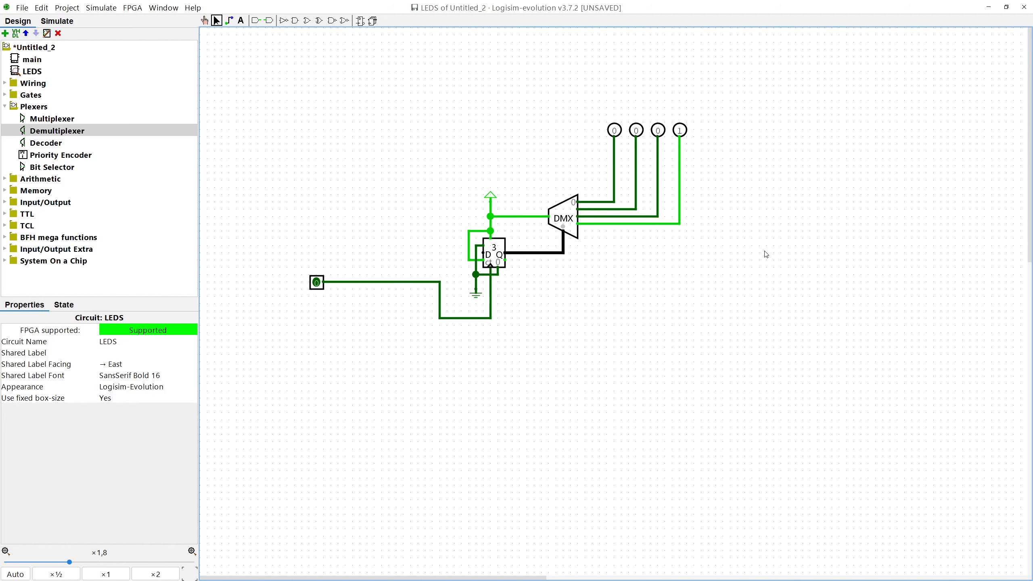
pyautogui.click(573, 219)
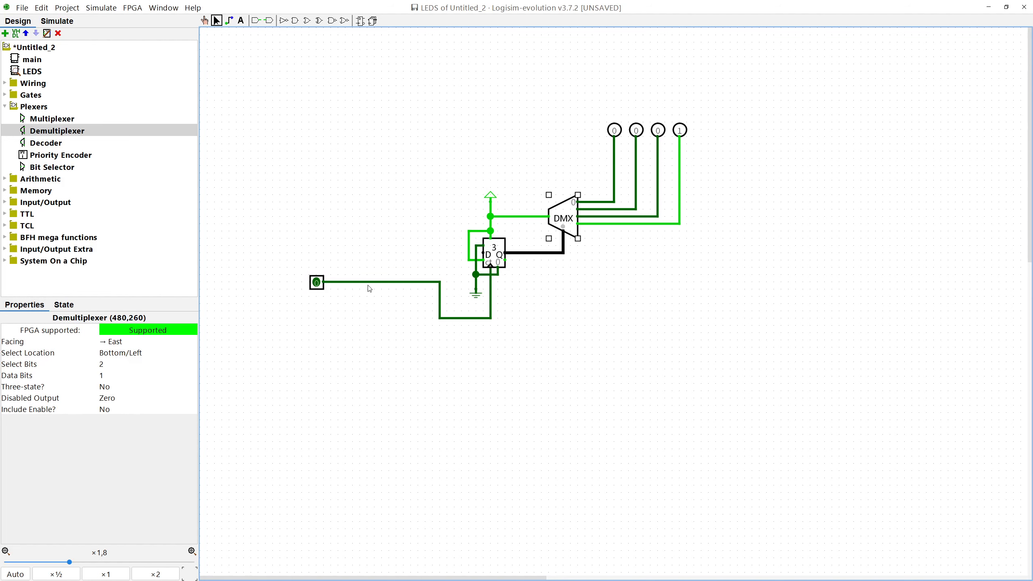
pyautogui.click(134, 410)
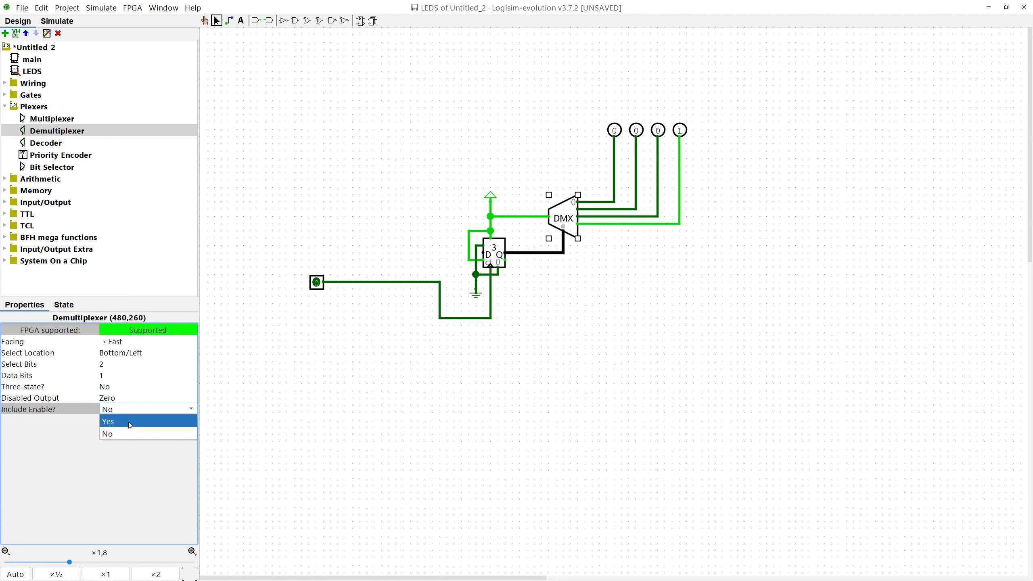
pyautogui.click(130, 422)
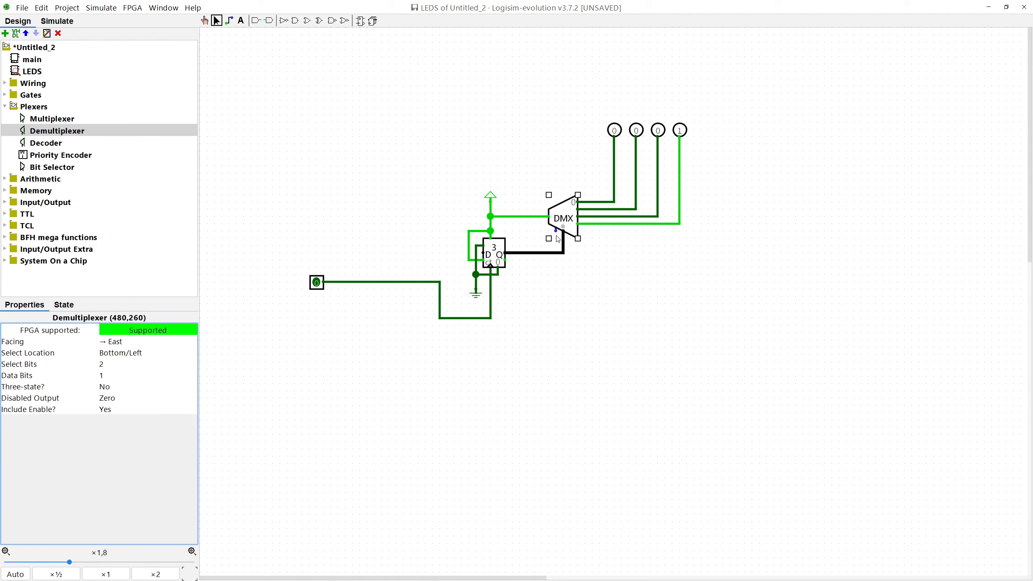
pyautogui.moveTo(556, 231)
pyautogui.mouseDown()
pyautogui.moveTo(536, 239)
pyautogui.moveTo(534, 216)
pyautogui.mouseUp()
pyautogui.click(523, 124)
pyautogui.click(557, 221)
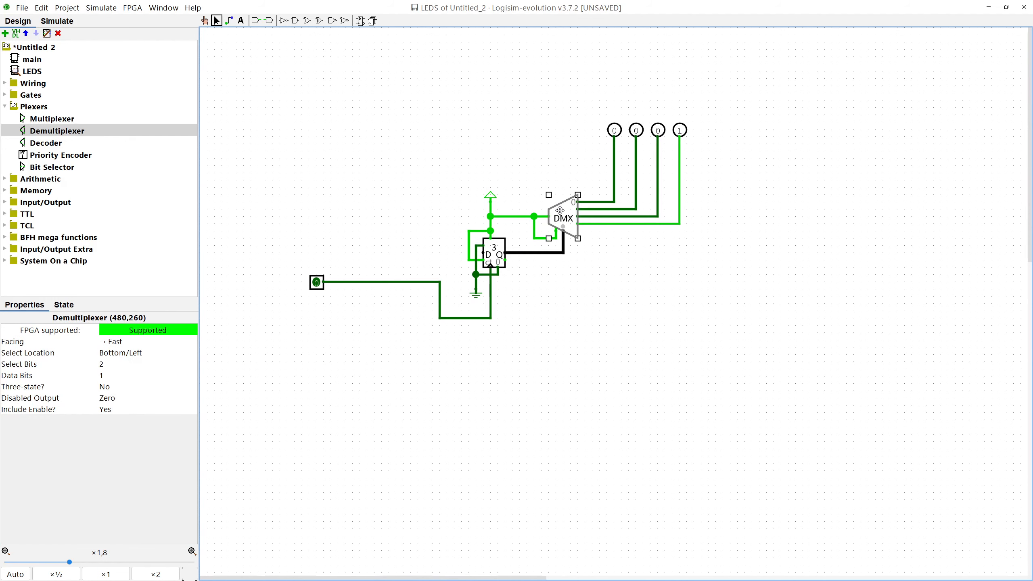
pyautogui.click(522, 163)
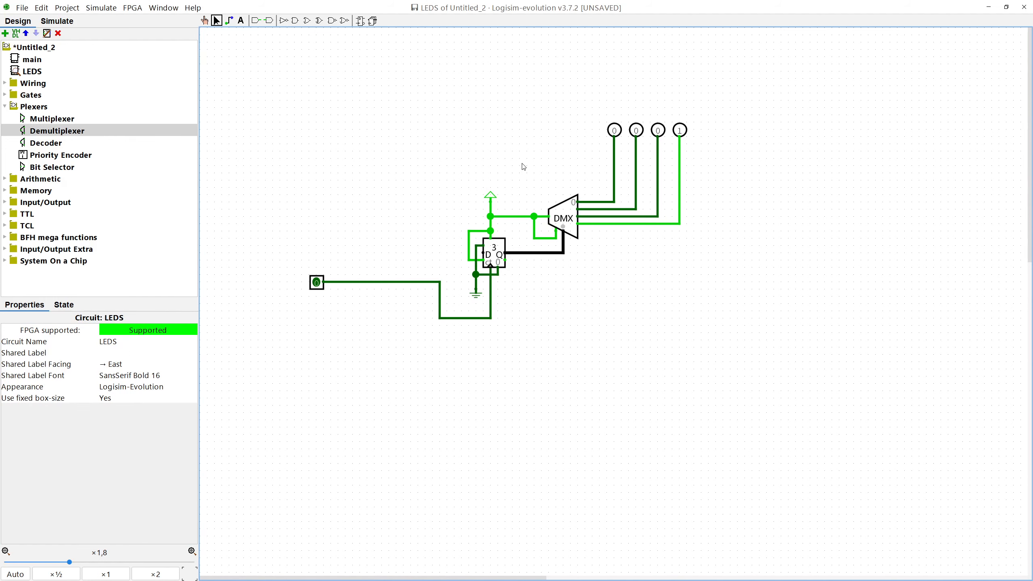
pyautogui.click(559, 236)
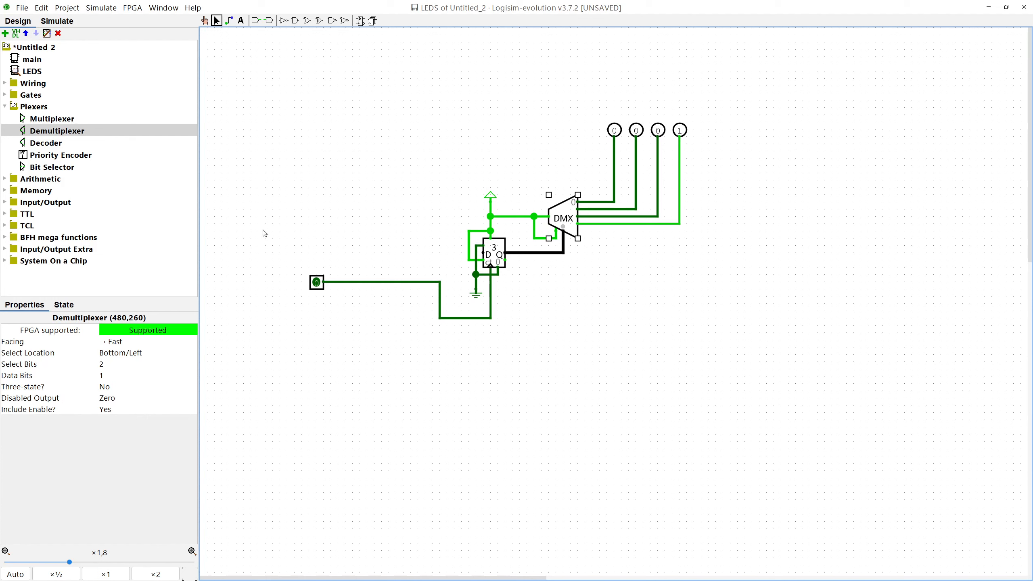
pyautogui.click(640, 311)
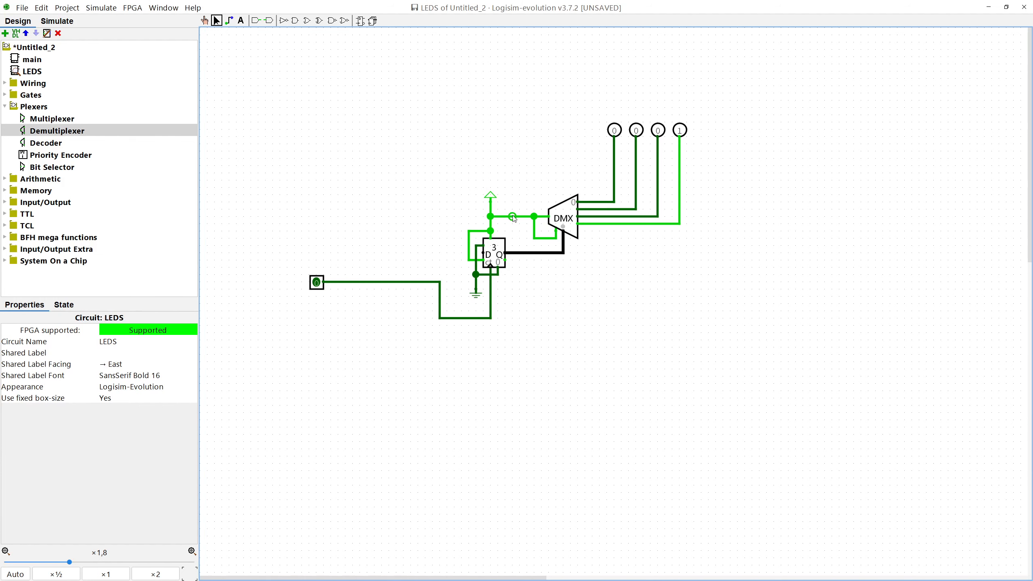
pyautogui.click(556, 217)
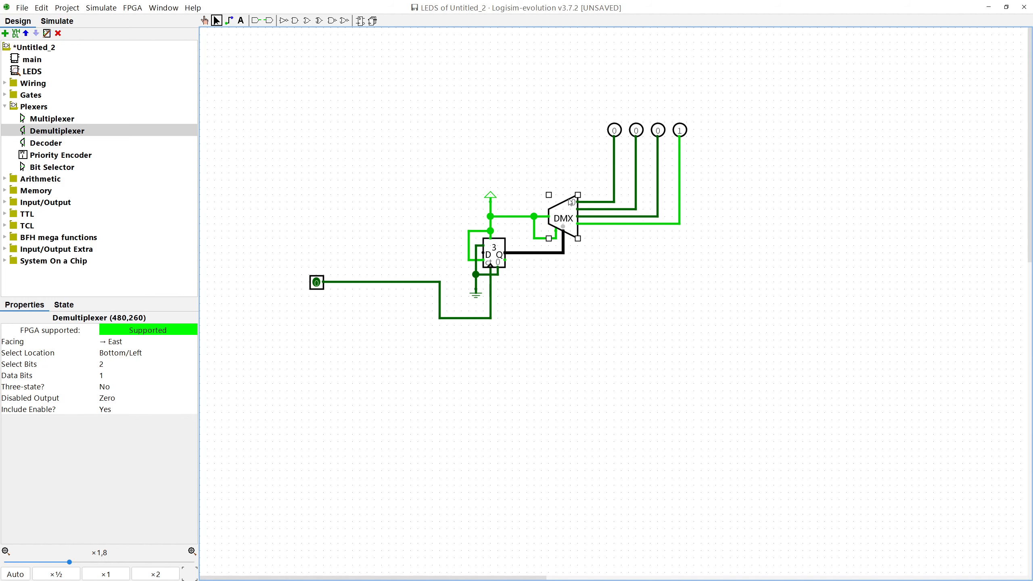
pyautogui.click(524, 176)
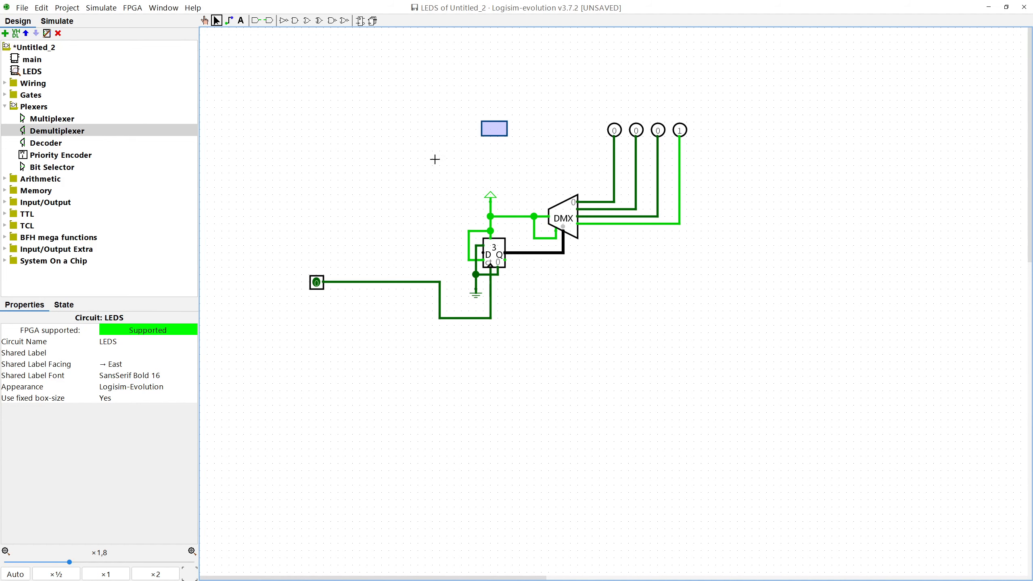
pyautogui.moveTo(860, 39); pyautogui.dragTo(252, 387)
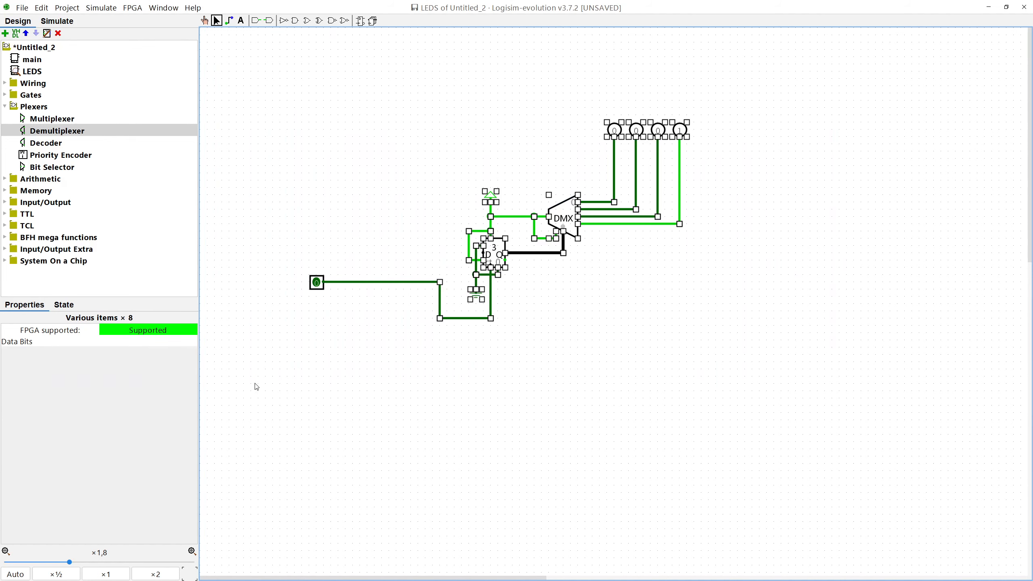
pyautogui.click(301, 155)
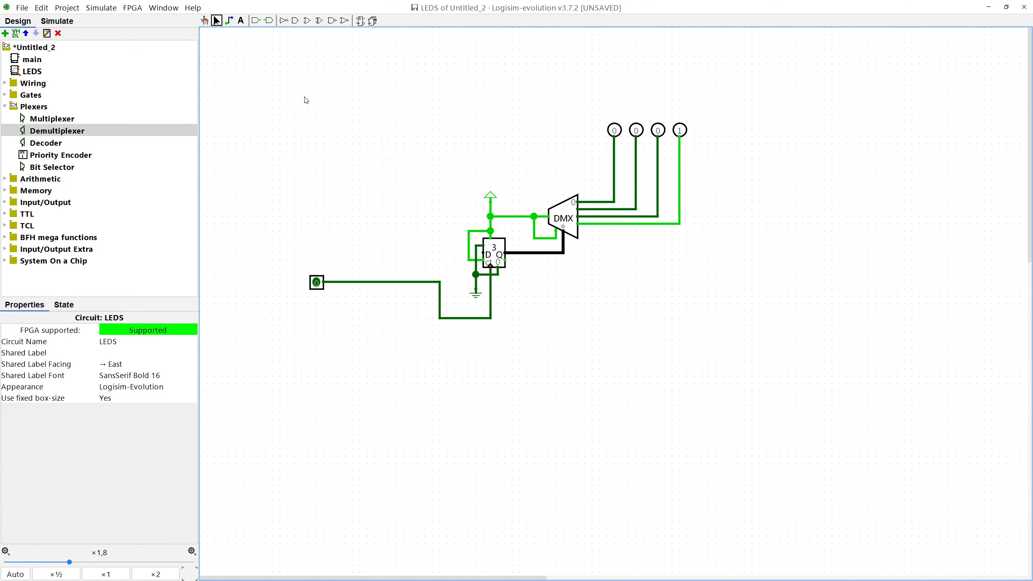
# Place the LEDS subcircuit in the main circuit below the four LEDs, with its appearance set to Classic Logisim.
pyautogui.doubleClick(32, 60)
pyautogui.click(32, 71)
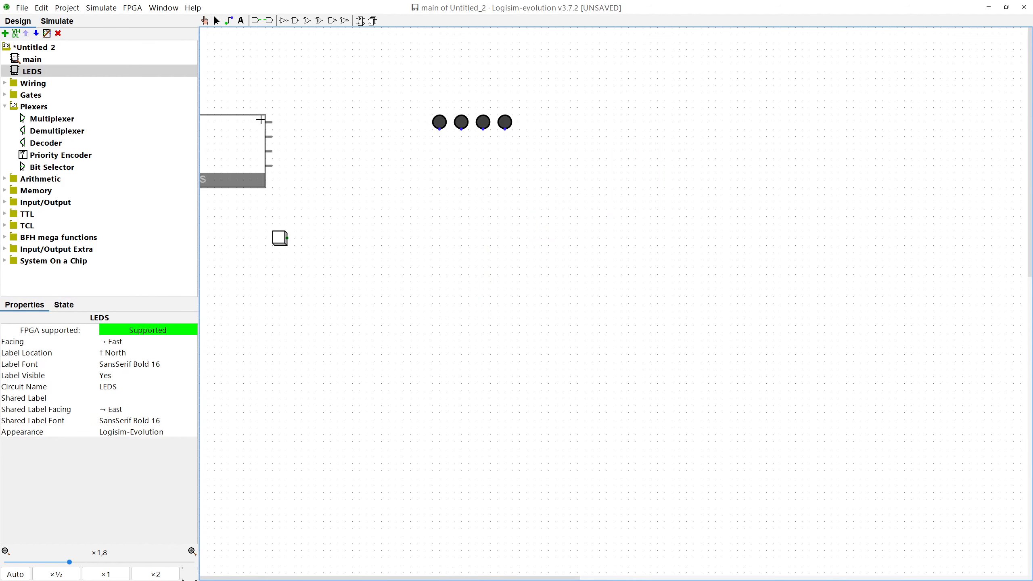
pyautogui.click(556, 194)
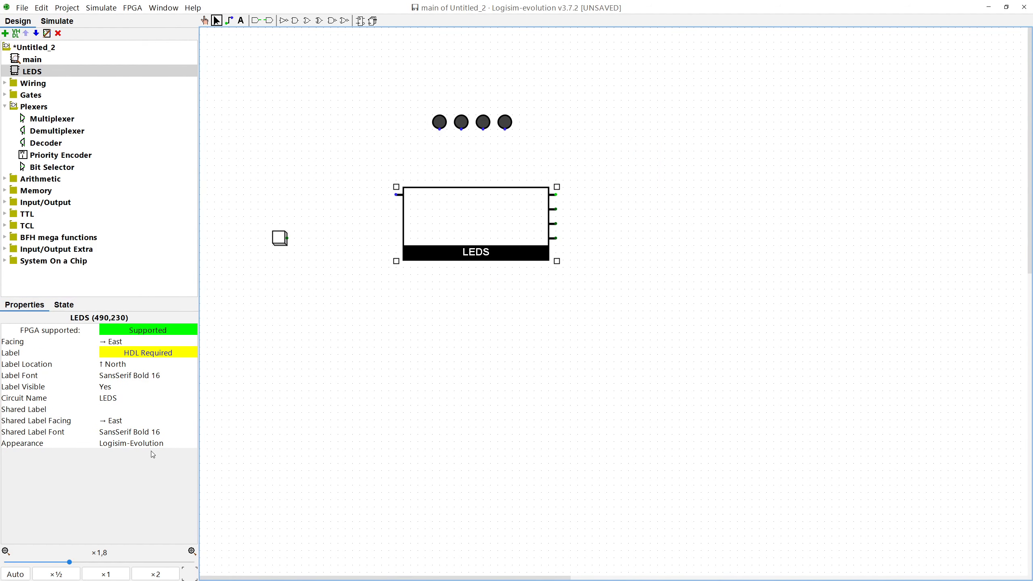
pyautogui.click(139, 444)
pyautogui.click(181, 454)
pyautogui.click(508, 341)
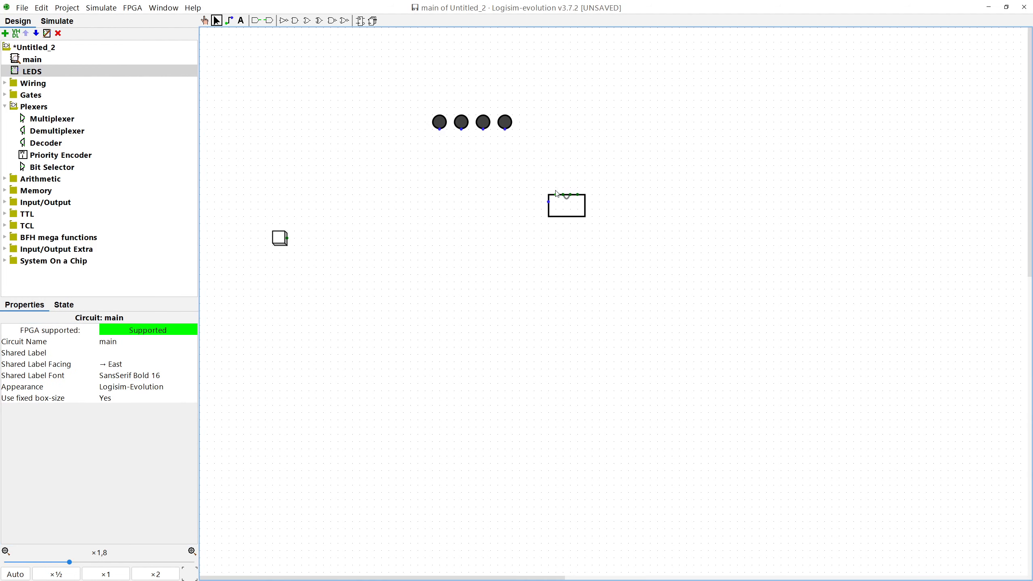
pyautogui.moveTo(575, 209); pyautogui.dragTo(458, 215)
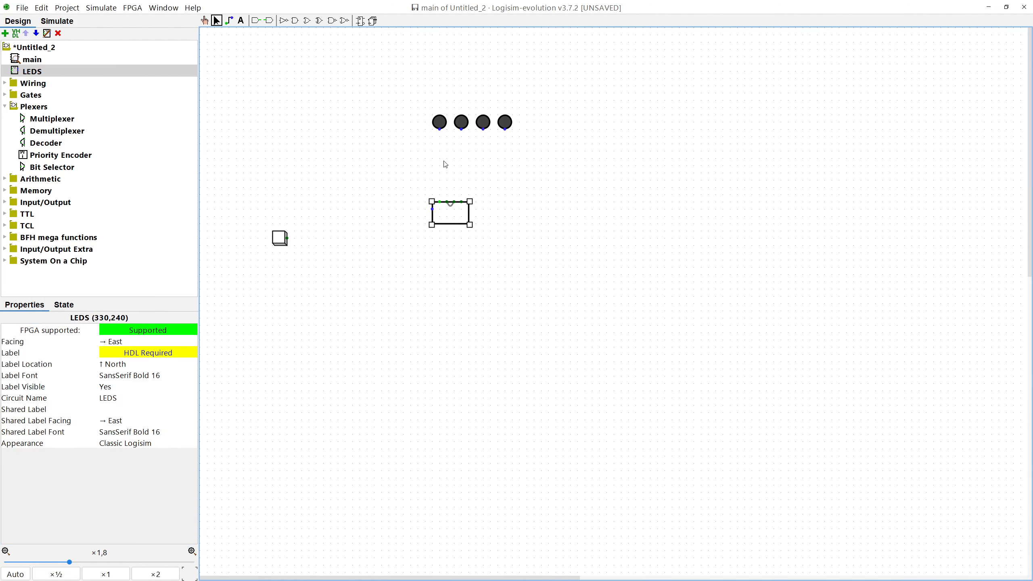
# Wire the LEDS block's four outputs to the four LEDs in order, and its input to the button.
pyautogui.moveTo(440, 129)
pyautogui.mouseDown()
pyautogui.moveTo(440, 202)
pyautogui.moveTo(462, 130)
pyautogui.moveTo(484, 146)
pyautogui.moveTo(455, 152)
pyautogui.moveTo(455, 202)
pyautogui.moveTo(462, 158)
pyautogui.moveTo(506, 141)
pyautogui.moveTo(506, 129)
pyautogui.mouseUp()
pyautogui.click(617, 179)
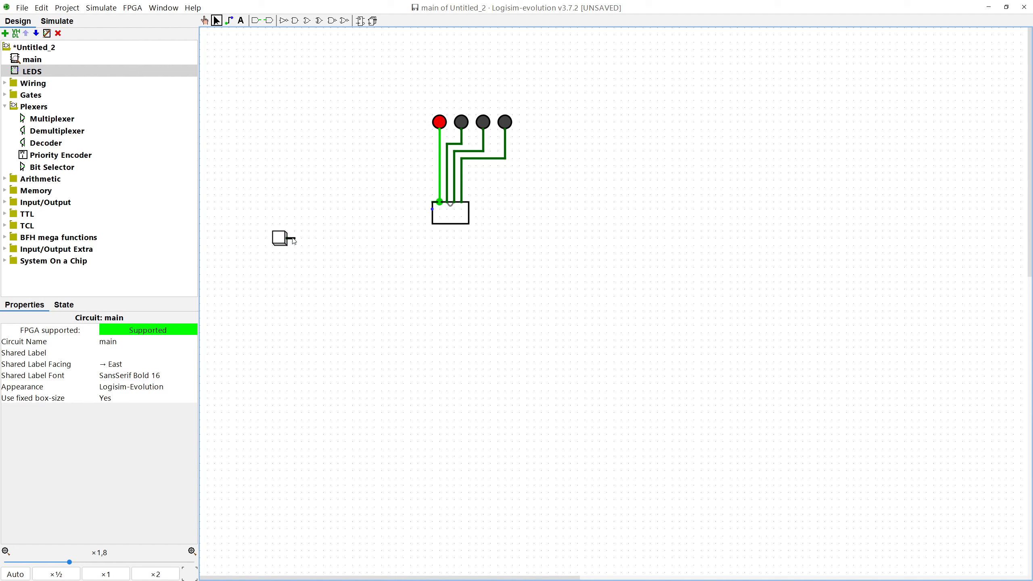
pyautogui.moveTo(288, 238)
pyautogui.mouseDown()
pyautogui.moveTo(349, 232)
pyautogui.moveTo(354, 210)
pyautogui.moveTo(432, 210)
pyautogui.mouseUp()
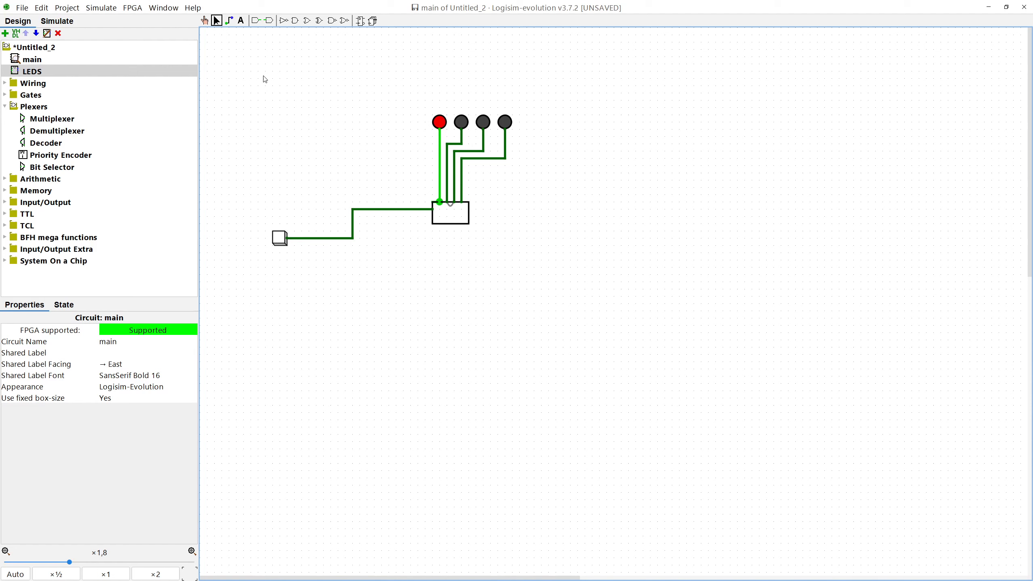
# Move the LEDS block one grid step down, away from the four LEDs.
pyautogui.moveTo(449, 208); pyautogui.dragTo(450, 209)
pyautogui.click(446, 238)
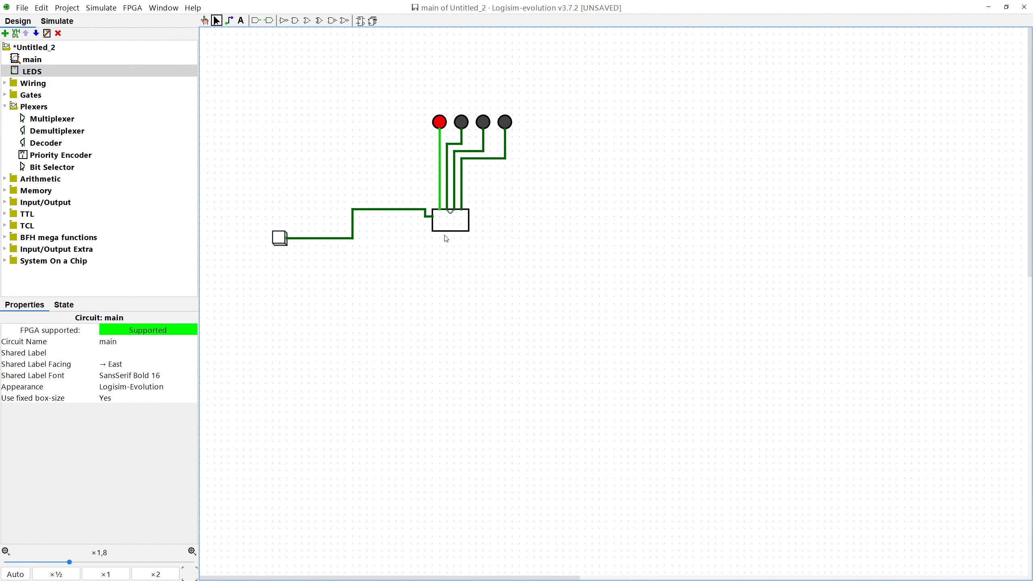
# Operate the button repeatedly to test that the LEDS block steps through the four LEDs.
pyautogui.click(205, 20)
pyautogui.click(280, 240)
pyautogui.click(284, 243)
pyautogui.click(283, 241)
pyautogui.click(283, 241)
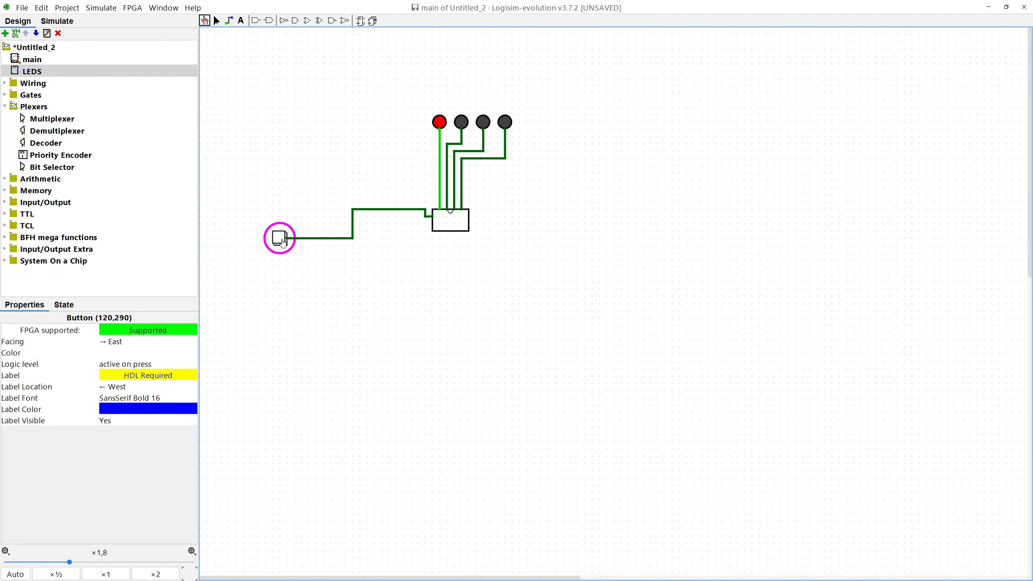
pyautogui.click(283, 241)
pyautogui.click(283, 241)
pyautogui.click(283, 241)
pyautogui.click(282, 241)
pyautogui.click(283, 241)
pyautogui.click(284, 241)
pyautogui.click(283, 241)
pyautogui.click(284, 241)
pyautogui.click(283, 241)
pyautogui.click(283, 241)
pyautogui.click(283, 241)
pyautogui.click(283, 241)
pyautogui.click(283, 241)
pyautogui.click(283, 241)
pyautogui.click(283, 241)
pyautogui.click(283, 241)
pyautogui.click(283, 241)
pyautogui.click(283, 241)
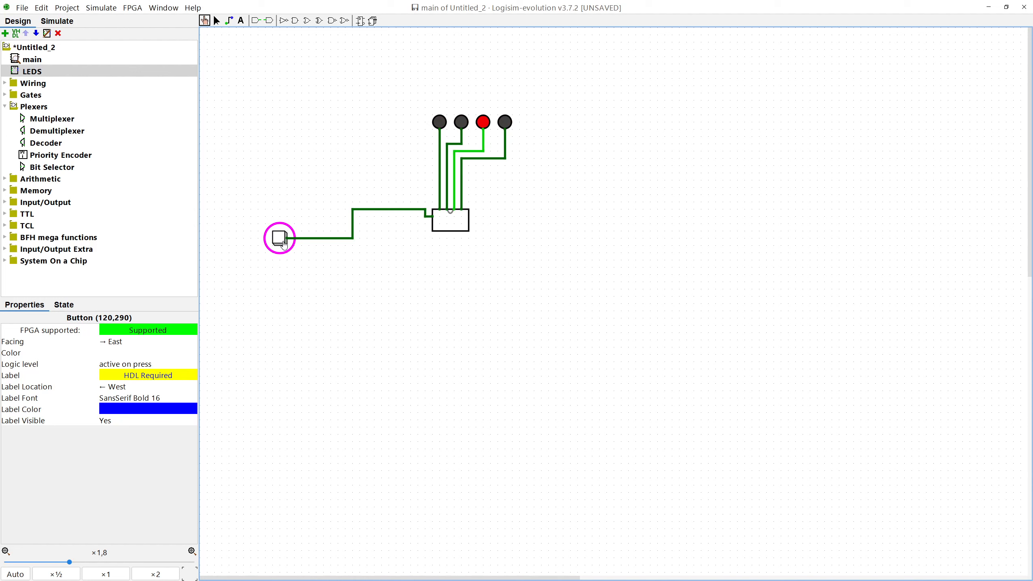
pyautogui.click(283, 241)
pyautogui.click(284, 241)
pyautogui.hotkey('ctrl', '2')
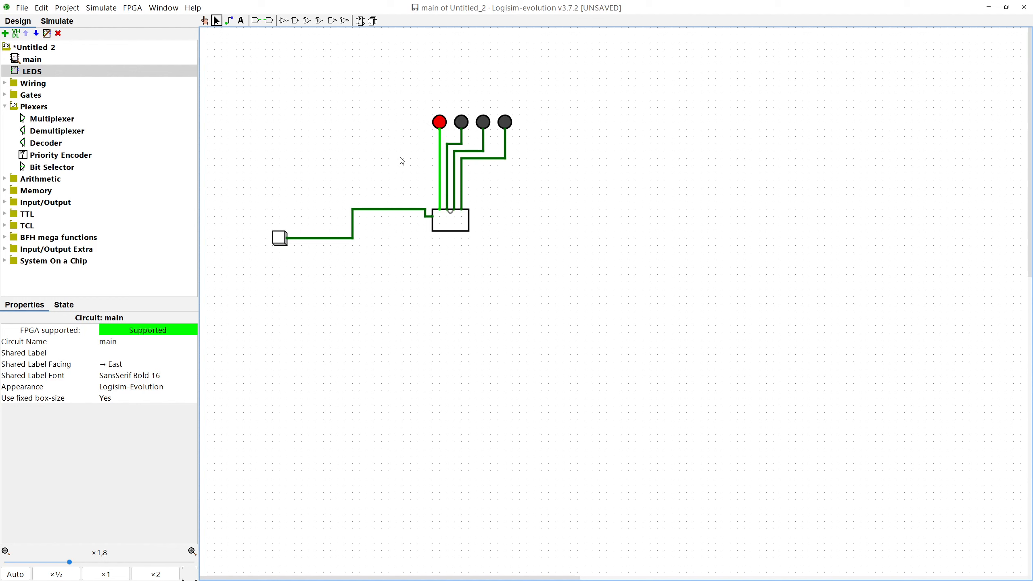
# Set Active On High? to No for all four LEDs at once.
pyautogui.click(441, 122)
pyautogui.moveTo(382, 94); pyautogui.dragTo(564, 143)
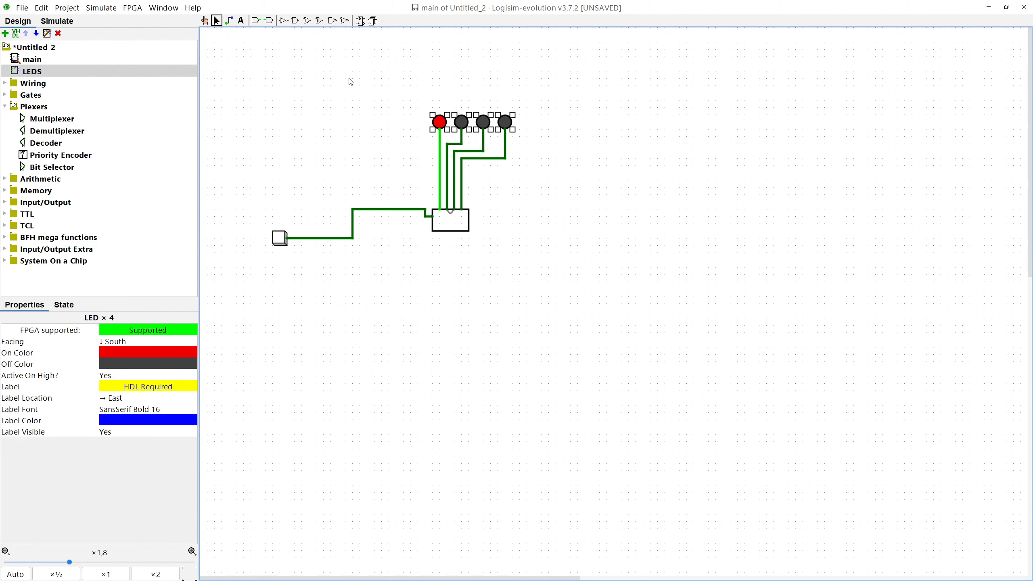
pyautogui.moveTo(370, 157); pyautogui.dragTo(333, 190)
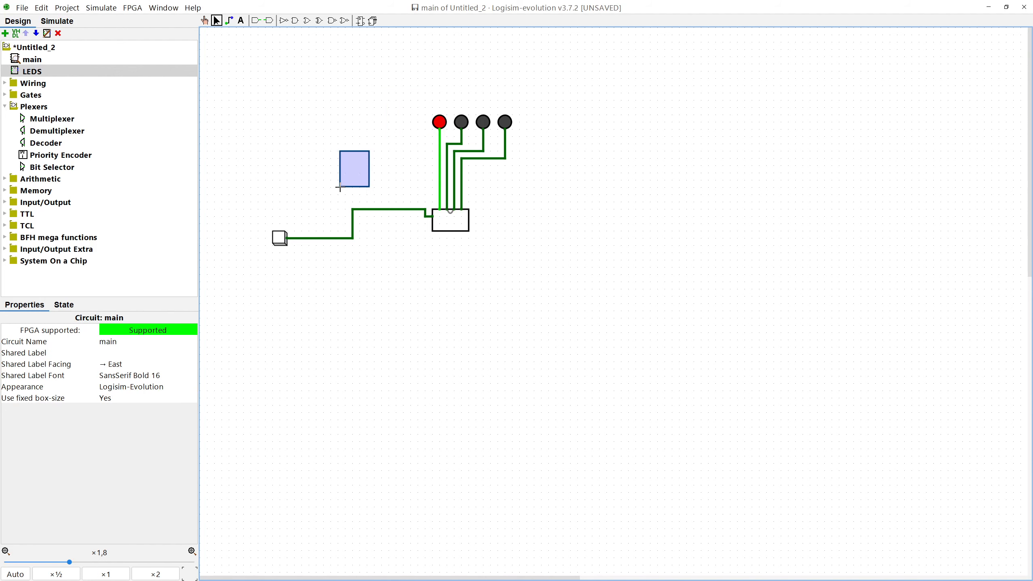
pyautogui.moveTo(371, 105); pyautogui.dragTo(552, 138)
pyautogui.click(390, 181)
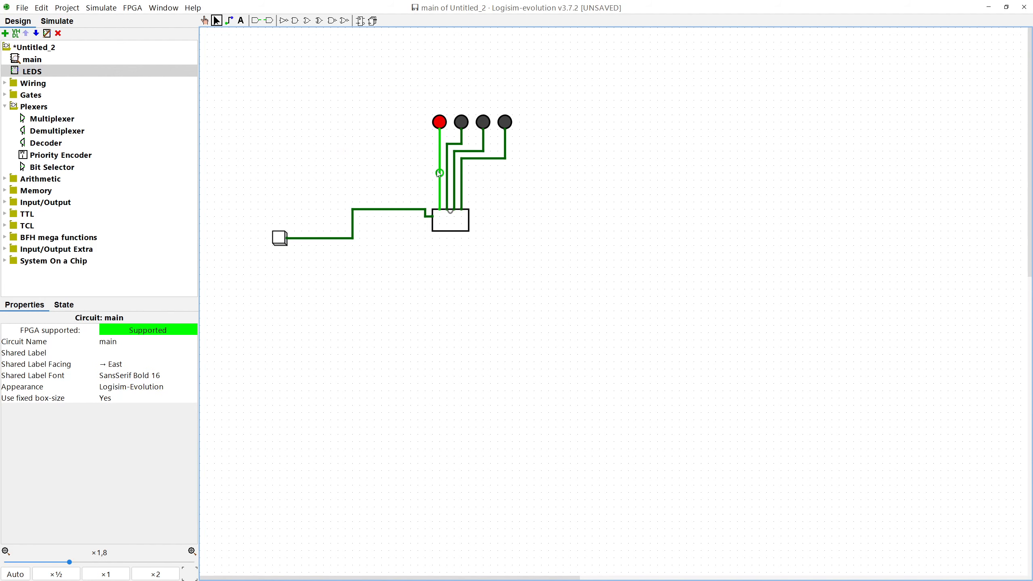
pyautogui.moveTo(397, 92); pyautogui.dragTo(565, 136)
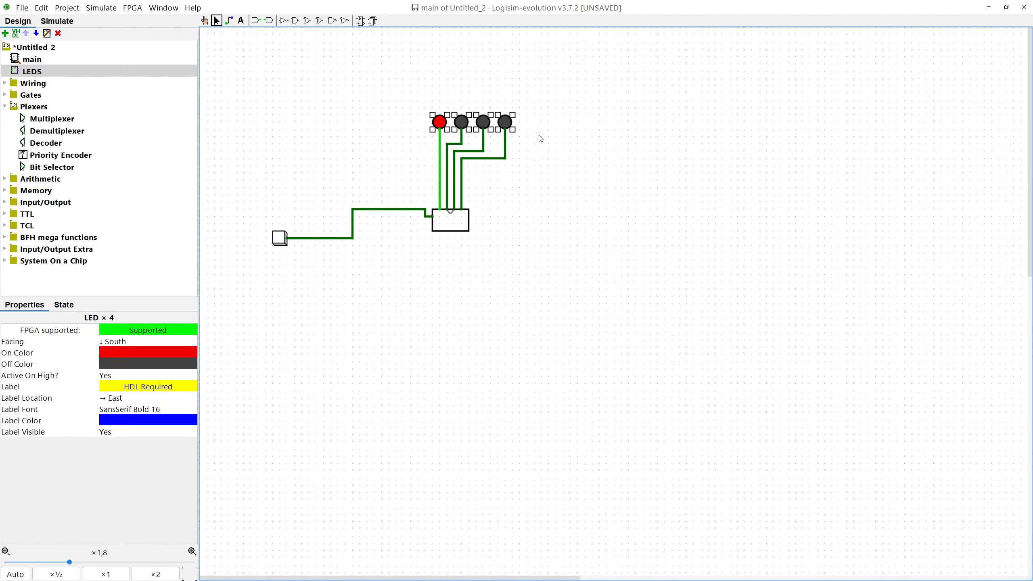
pyautogui.click(119, 376)
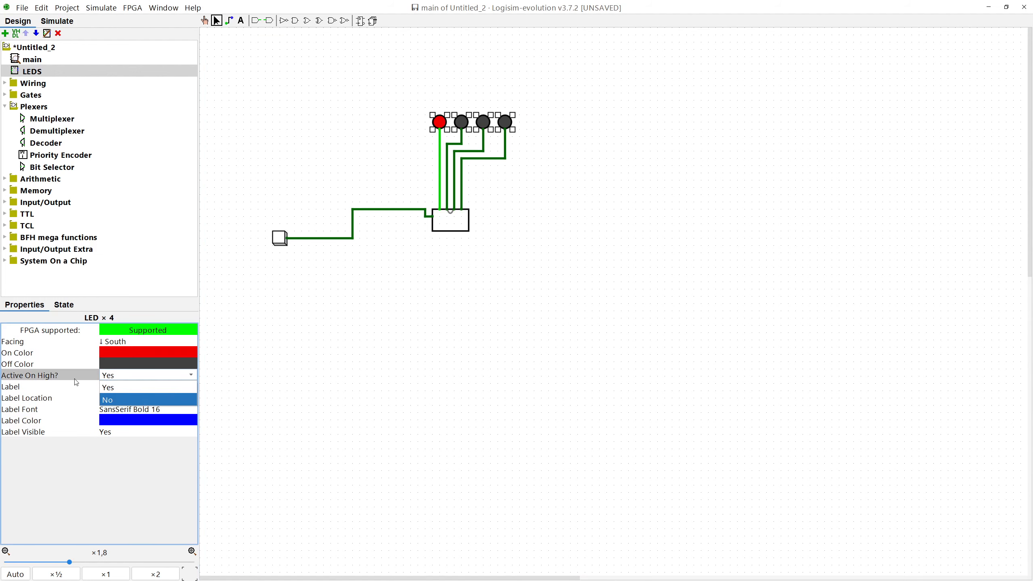
pyautogui.click(113, 402)
pyautogui.click(409, 386)
# Operate the button several times to test how the active-low LEDs respond.
pyautogui.click(205, 20)
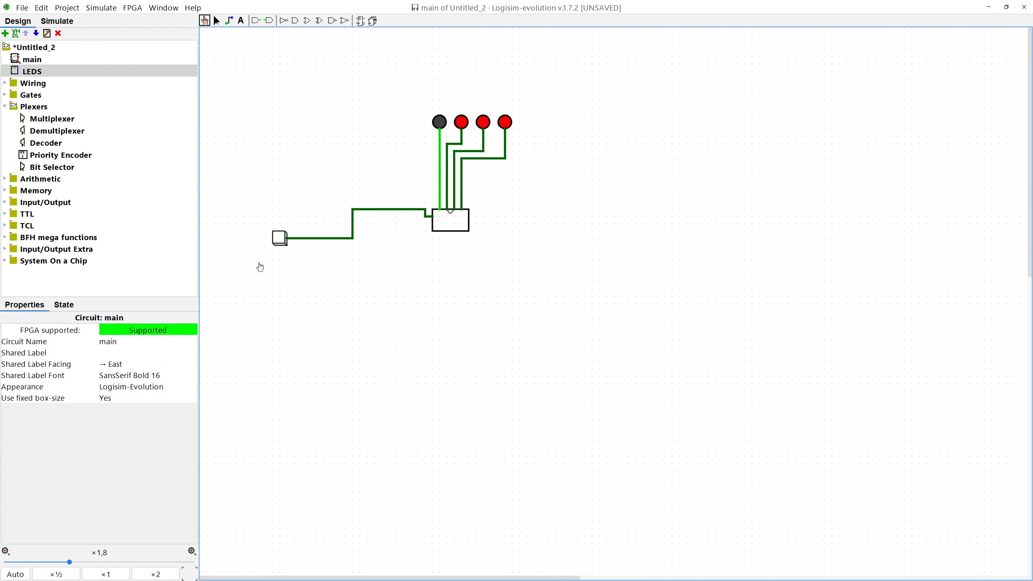
pyautogui.click(279, 239)
pyautogui.click(279, 238)
pyautogui.click(279, 238)
pyautogui.click(279, 238)
pyautogui.click(279, 239)
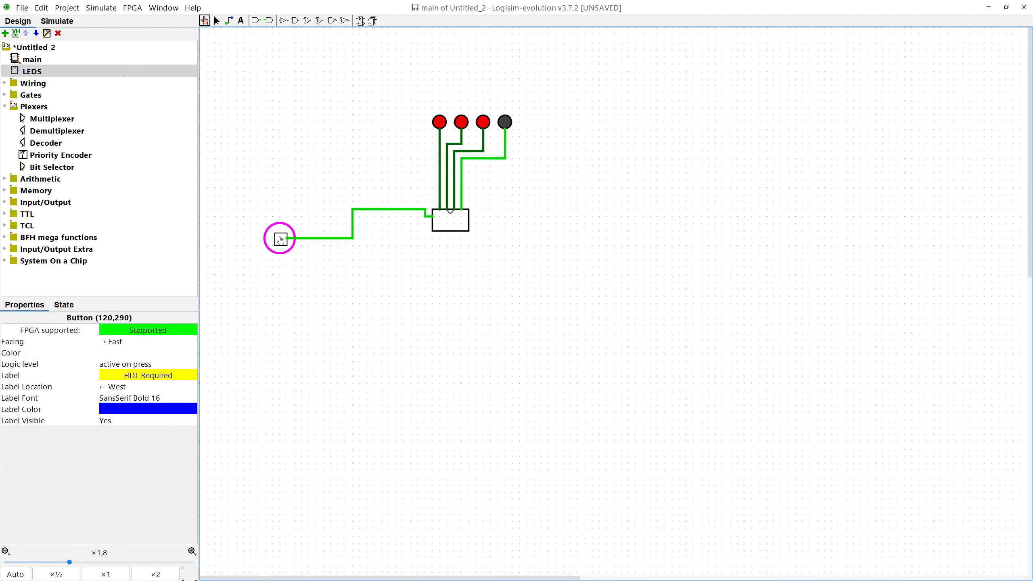
# Delete the four vertical wire segments that connect the LEDS block's outputs to the LEDs.
pyautogui.click(216, 20)
pyautogui.click(439, 172)
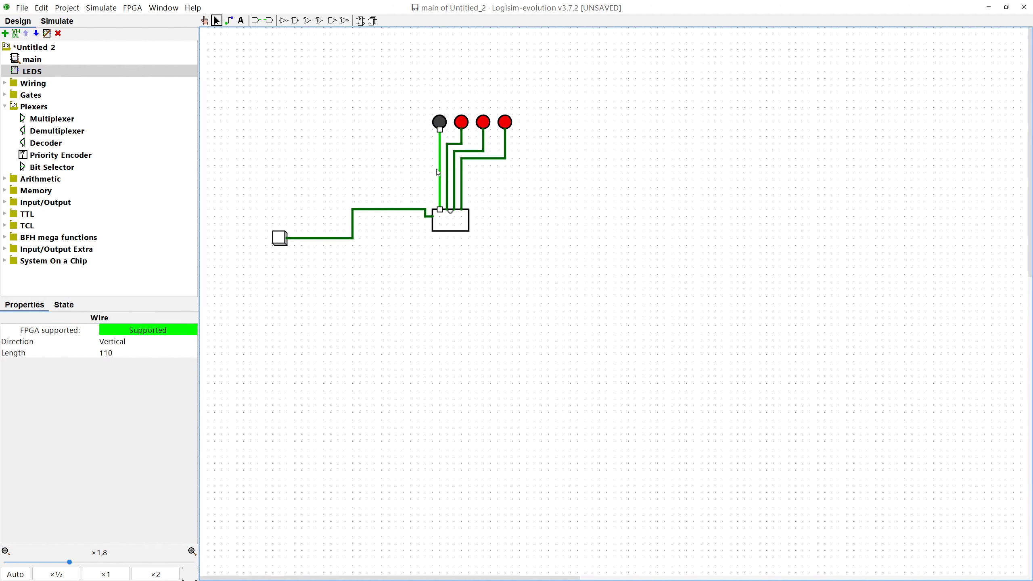
pyautogui.press('Delete')
pyautogui.click(447, 179)
pyautogui.press('Delete')
pyautogui.click(455, 179)
pyautogui.press('Delete')
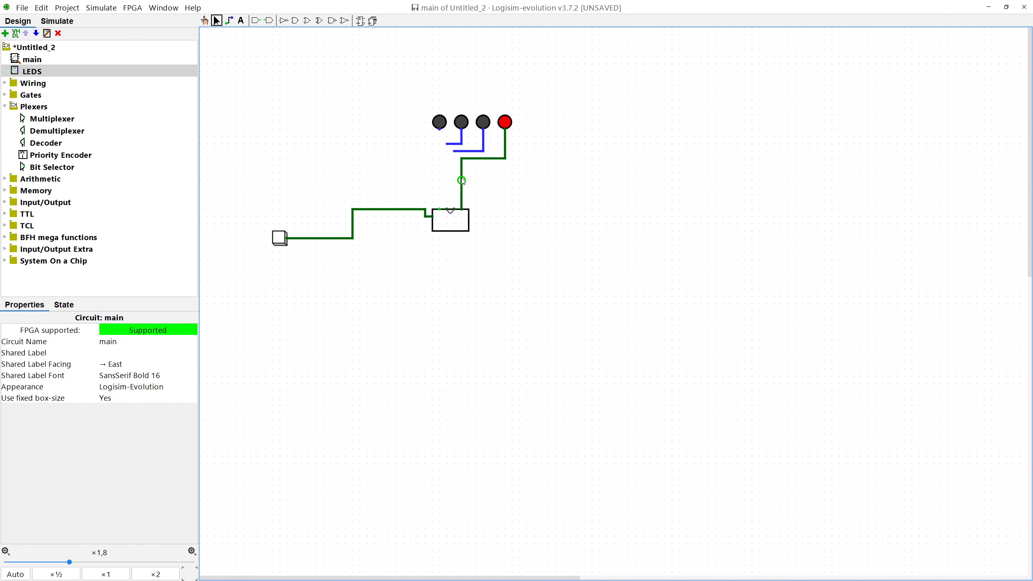
pyautogui.click(462, 181)
pyautogui.press('Delete')
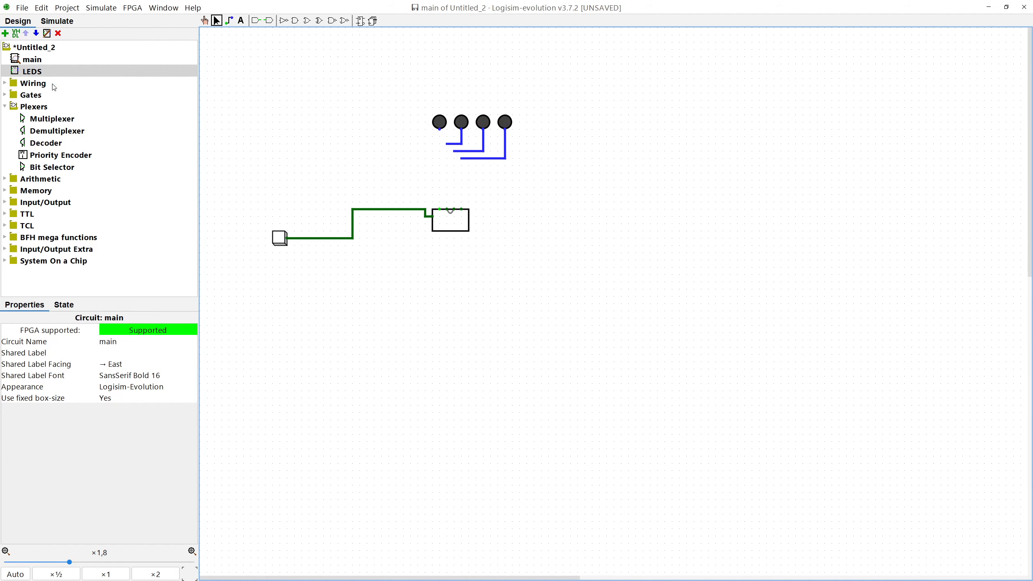
# Place four NOT gates facing North with gate size Narrow side by side just above the LEDS block's outputs.
pyautogui.doubleClick(45, 108)
pyautogui.doubleClick(31, 100)
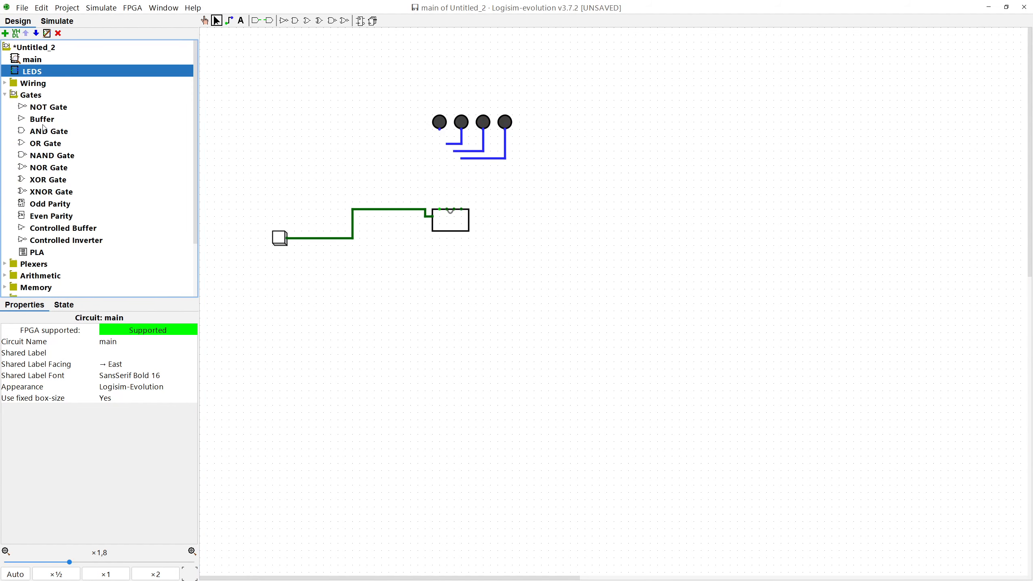
pyautogui.click(49, 109)
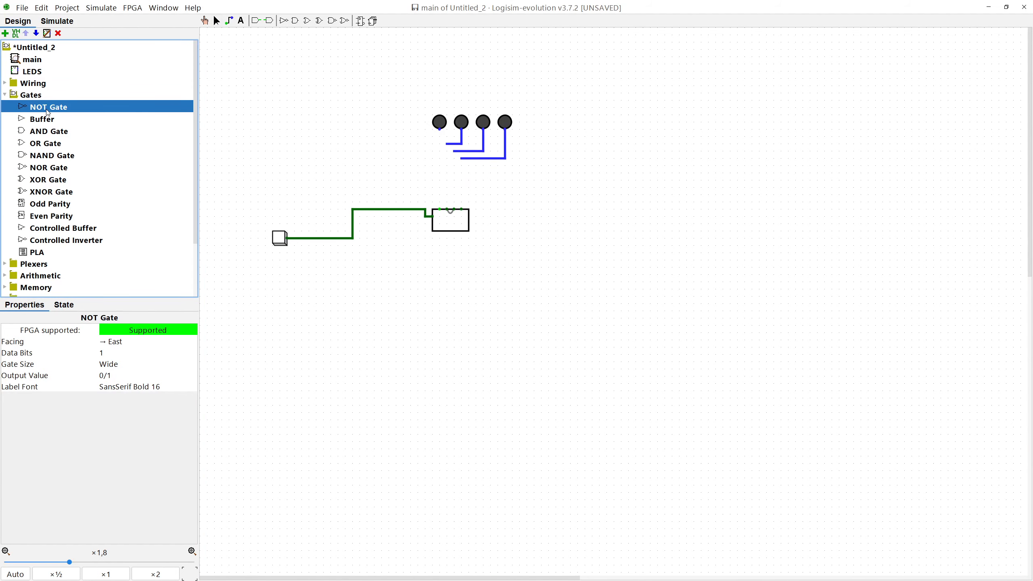
pyautogui.click(115, 343)
pyautogui.click(125, 366)
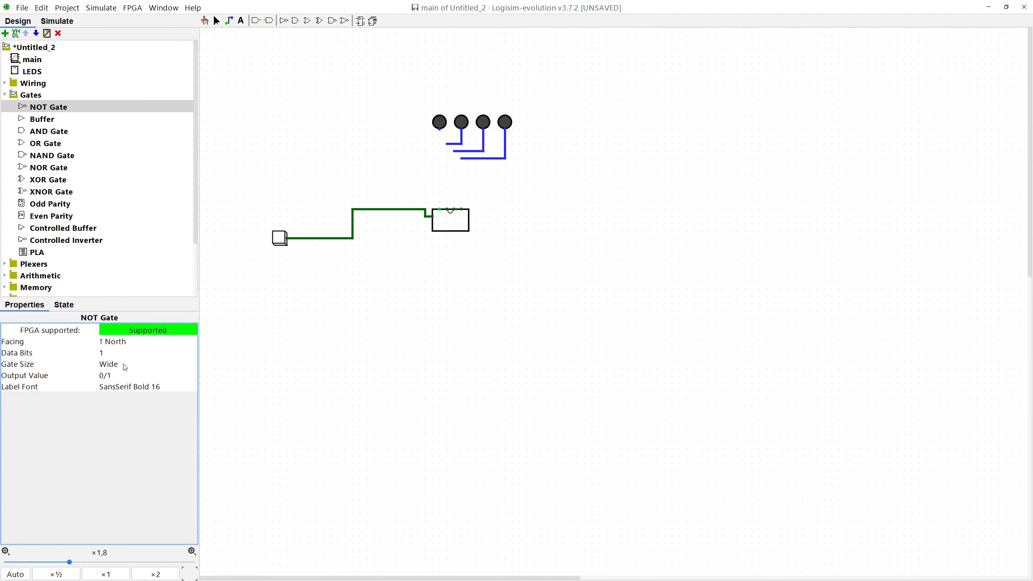
pyautogui.click(116, 369)
pyautogui.click(118, 376)
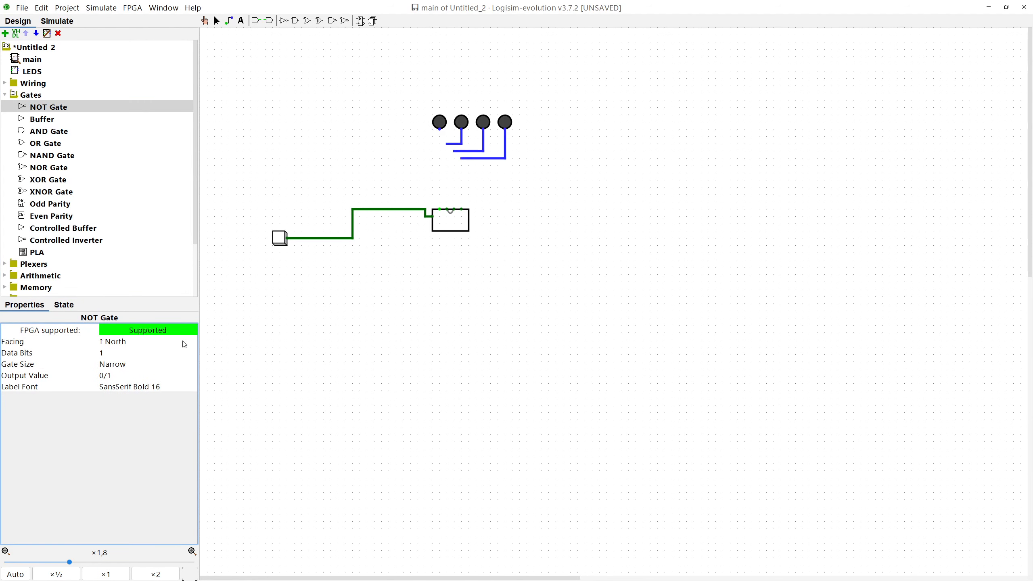
pyautogui.click(440, 178)
pyautogui.moveTo(402, 166); pyautogui.dragTo(448, 190)
pyautogui.click(486, 186)
pyautogui.moveTo(477, 177); pyautogui.dragTo(467, 202)
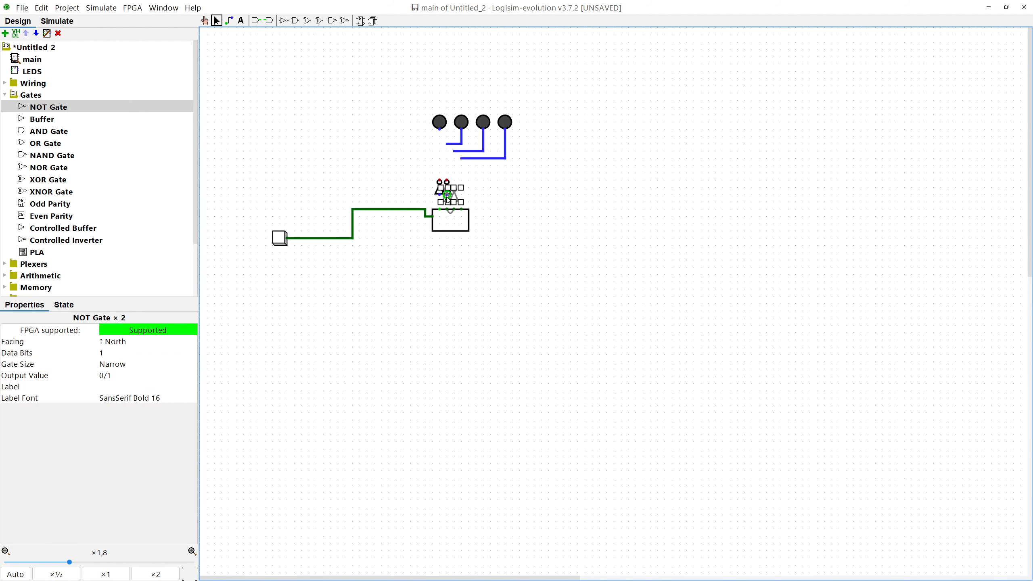
pyautogui.moveTo(463, 189); pyautogui.dragTo(448, 196)
pyautogui.click(481, 202)
# Wire the LEDS block's outputs to the four NOT gates and the gates' outputs to the LEDs in order.
pyautogui.moveTo(440, 210); pyautogui.dragTo(442, 199)
pyautogui.moveTo(440, 129); pyautogui.dragTo(440, 183)
pyautogui.moveTo(447, 144)
pyautogui.mouseDown()
pyautogui.moveTo(447, 182)
pyautogui.moveTo(455, 160)
pyautogui.moveTo(455, 181)
pyautogui.moveTo(462, 173)
pyautogui.moveTo(465, 181)
pyautogui.mouseUp()
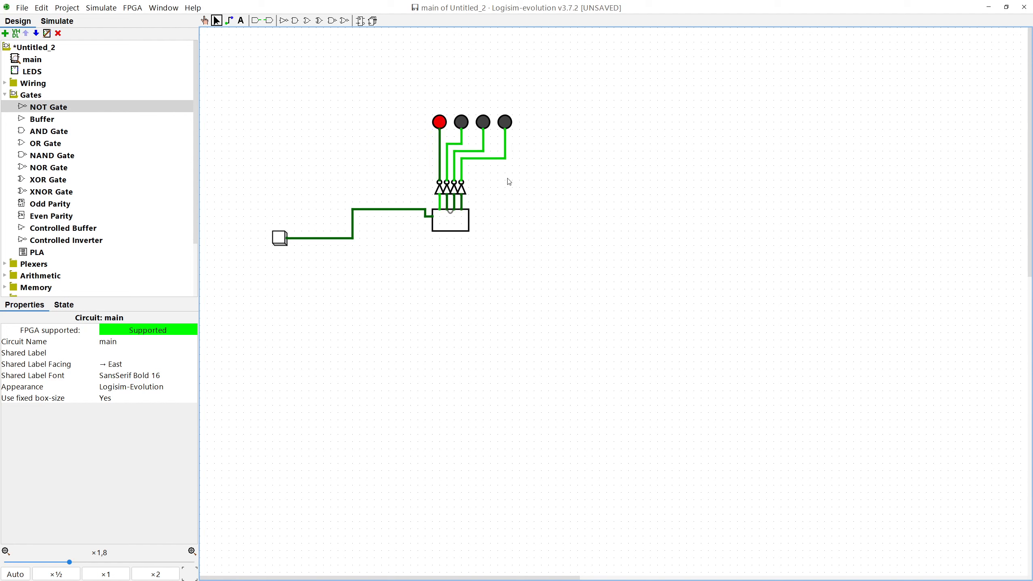
# Operate the button to test the LED sequence with the inverted outputs.
pyautogui.click(204, 20)
pyautogui.click(280, 240)
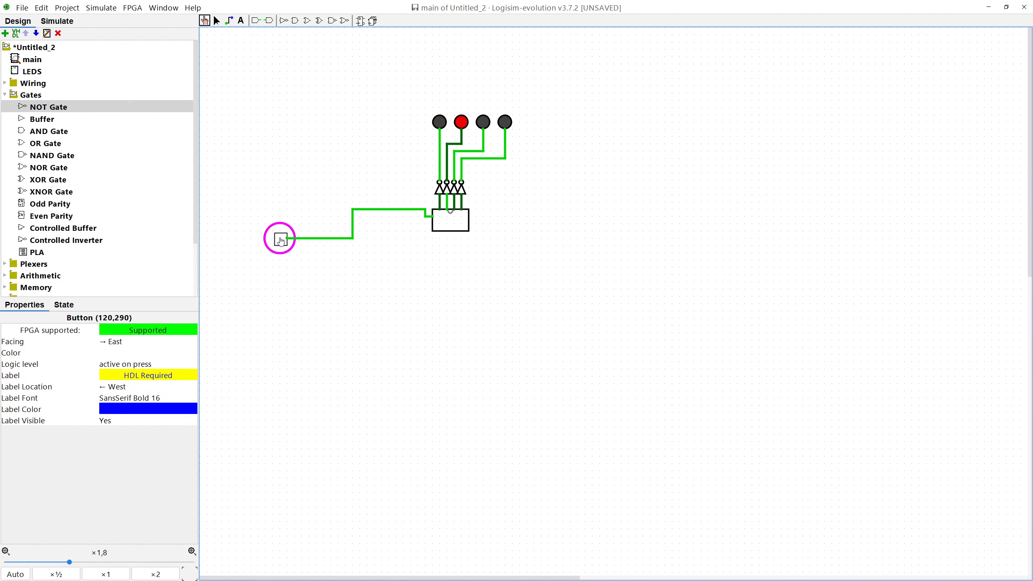
pyautogui.click(281, 240)
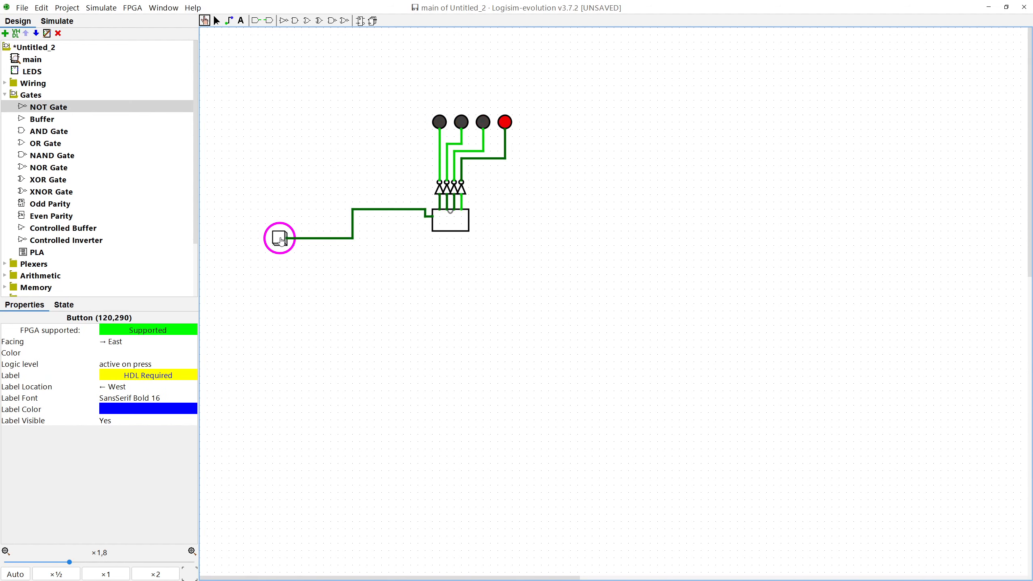
pyautogui.click(281, 240)
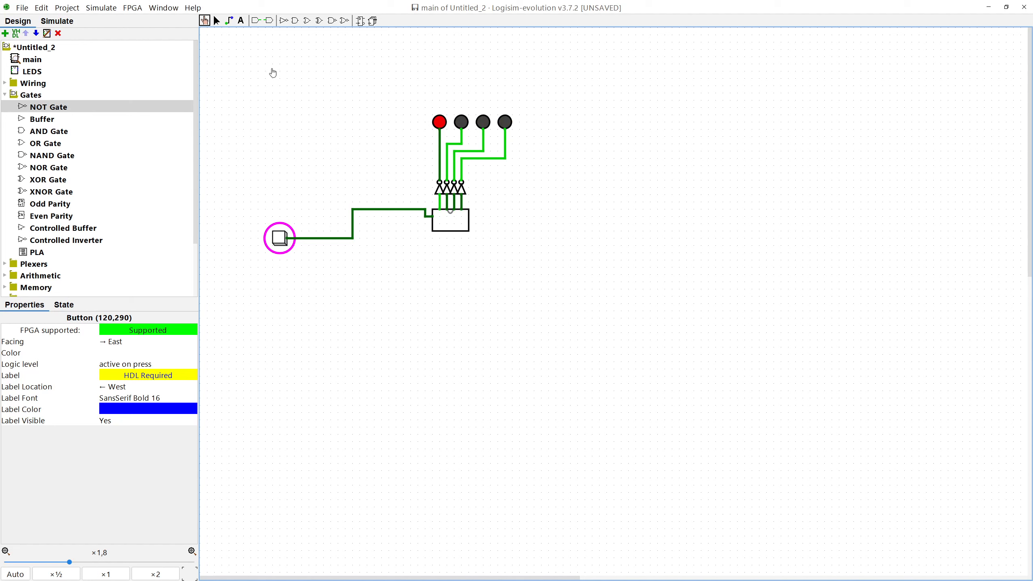
pyautogui.click(216, 20)
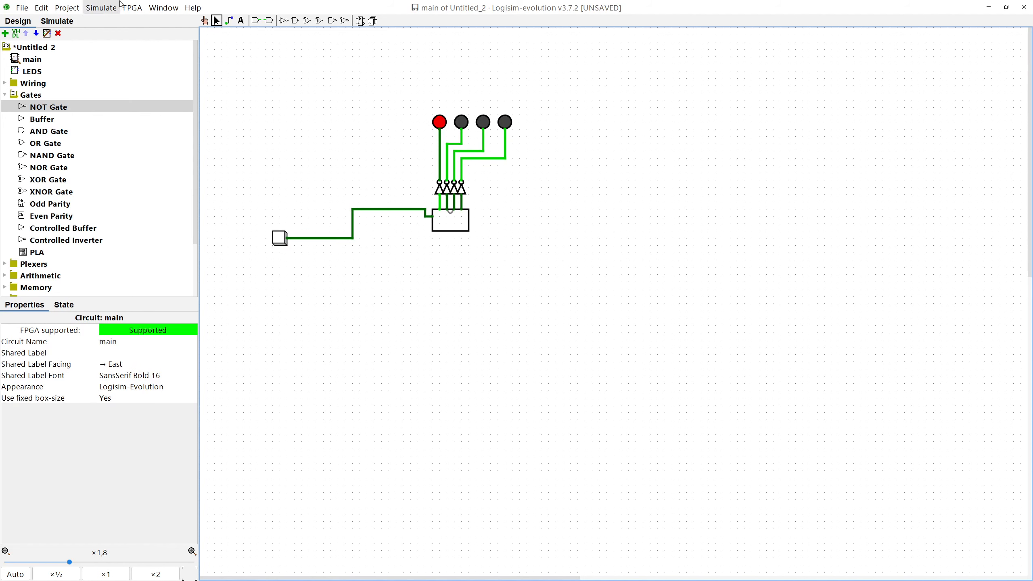
# Open Synthesize & Download, annotate only the components without a label, and review the annotation log.
pyautogui.click(132, 7)
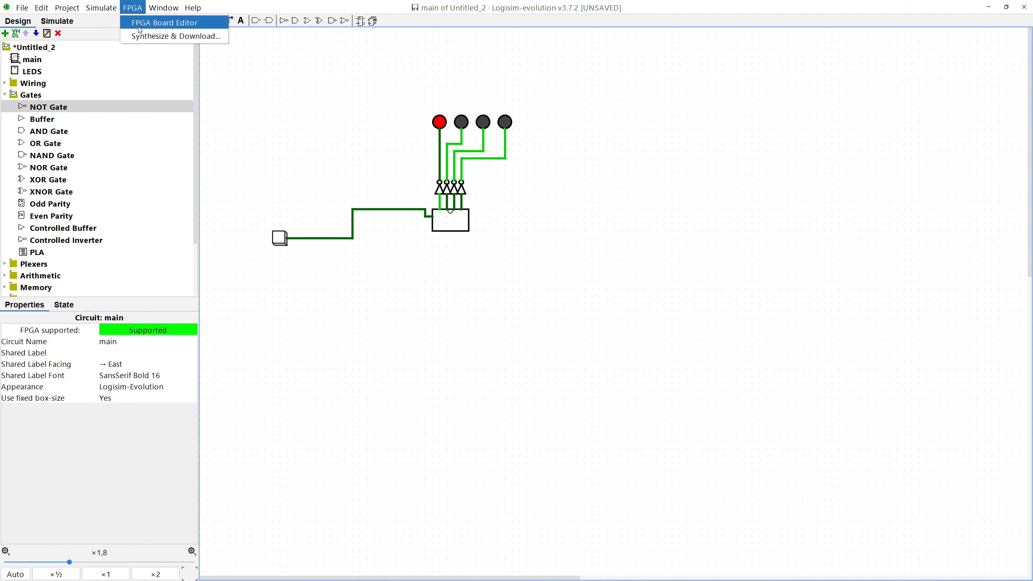
pyautogui.click(161, 37)
pyautogui.moveTo(533, 263); pyautogui.dragTo(505, 185)
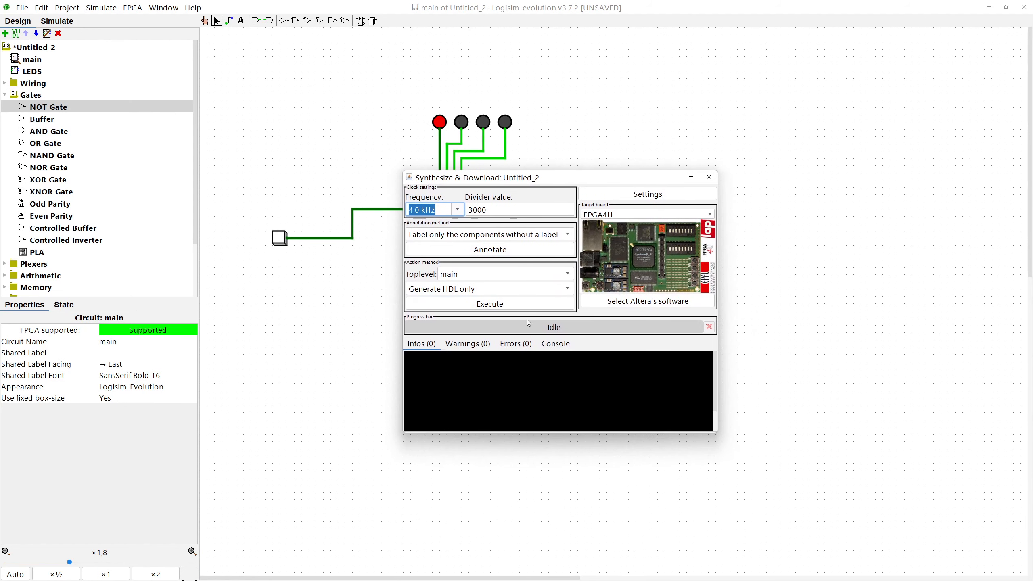
pyautogui.click(519, 256)
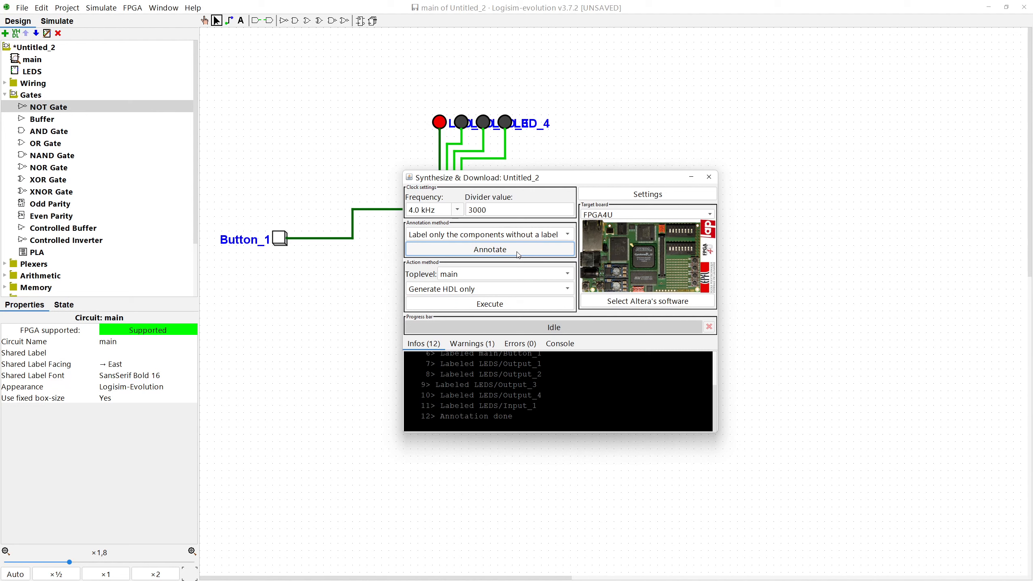
pyautogui.moveTo(550, 421); pyautogui.dragTo(467, 389)
pyautogui.click(466, 389)
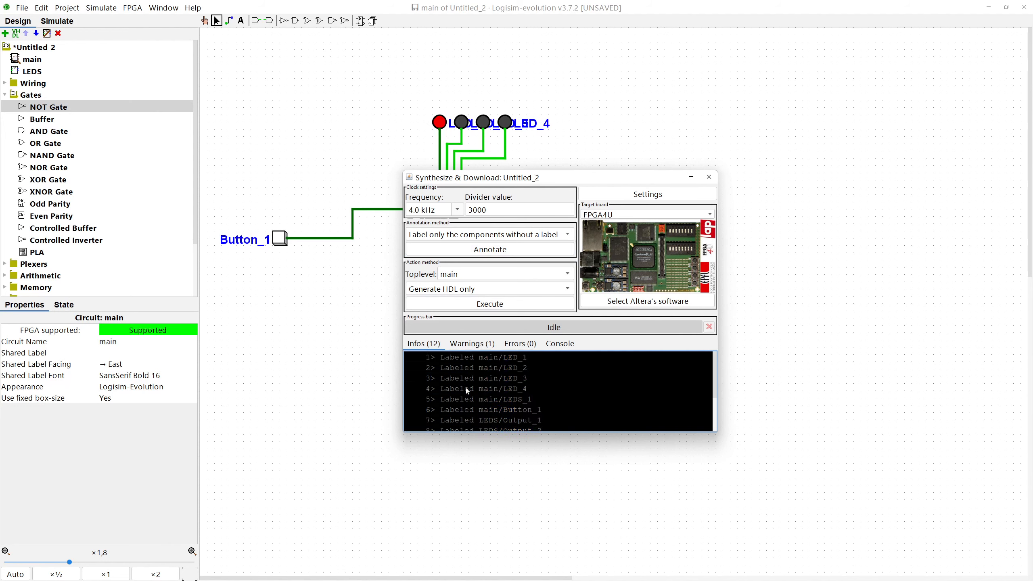
pyautogui.scroll(-2, 476, 387)
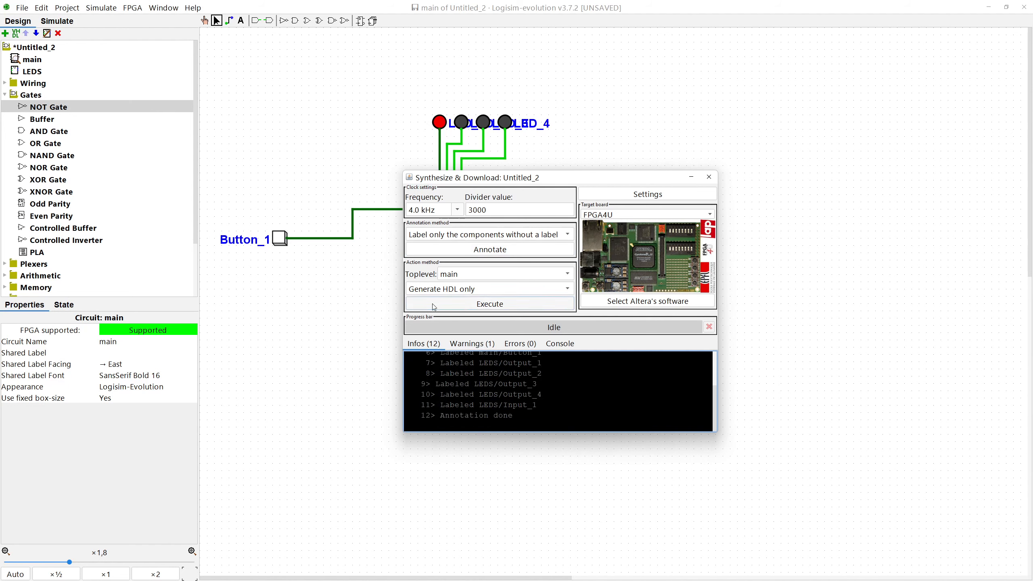
# Generate HDL only for toplevel main, leaving all components unmapped, and select the logisimTopLevelShell_entity.vhd line in the log.
pyautogui.click(503, 305)
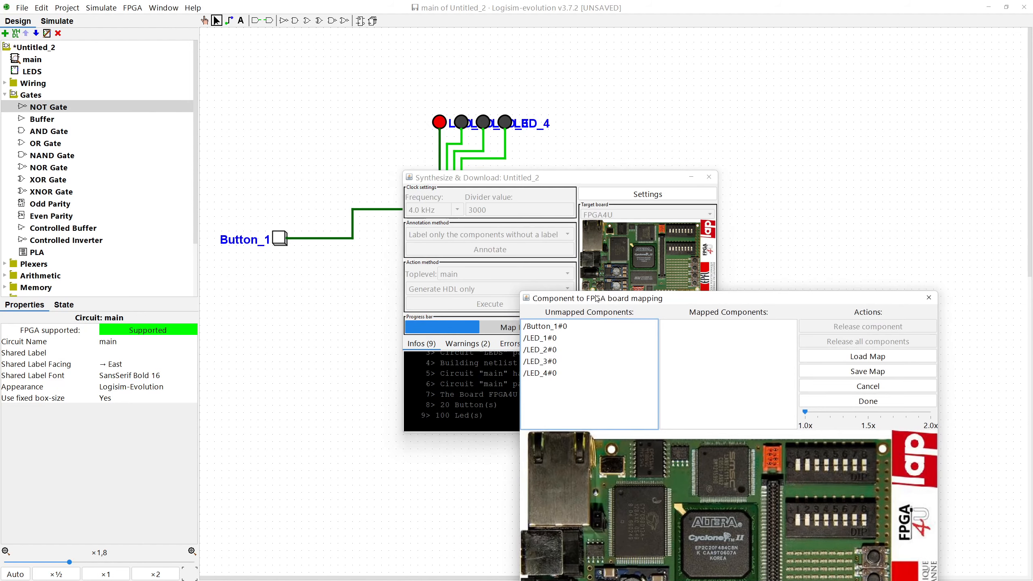
pyautogui.moveTo(642, 298); pyautogui.dragTo(509, 163)
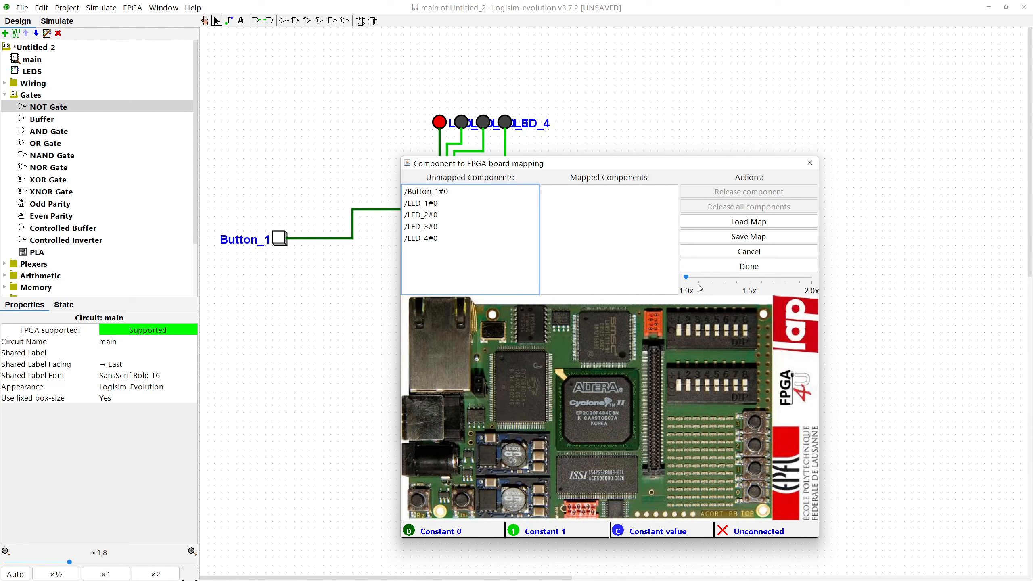
pyautogui.click(734, 267)
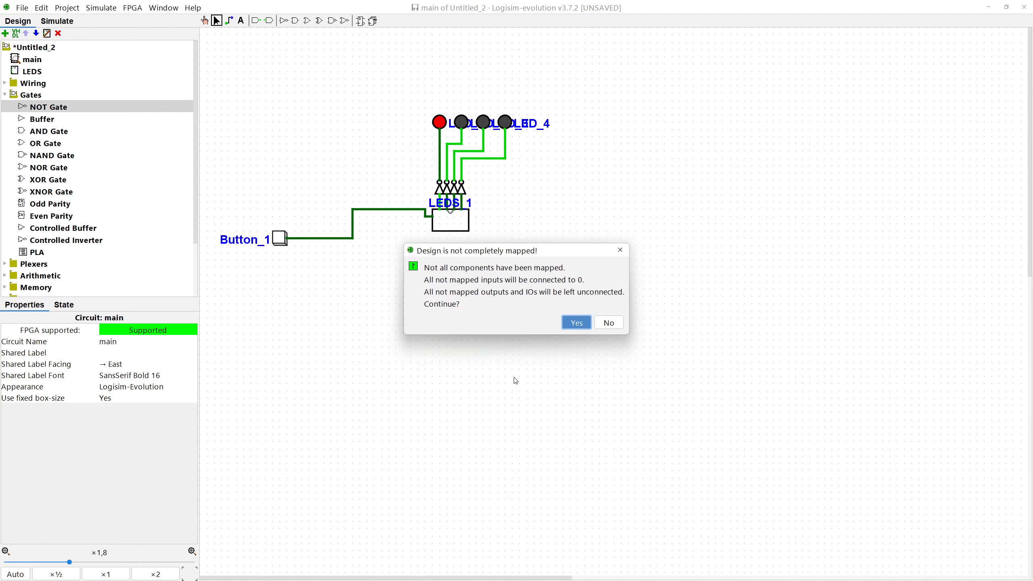
pyautogui.moveTo(501, 251); pyautogui.dragTo(545, 226)
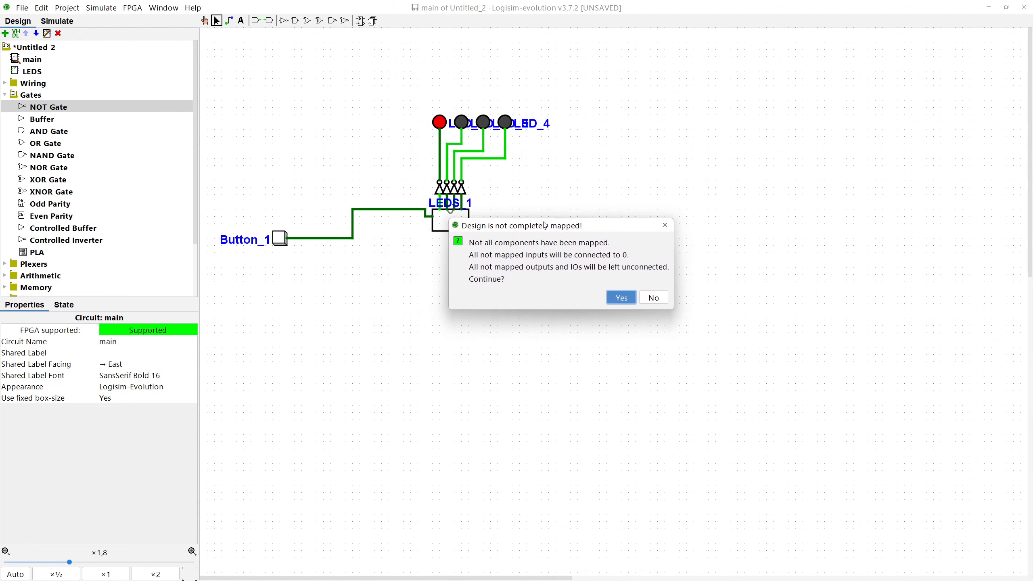
pyautogui.click(621, 298)
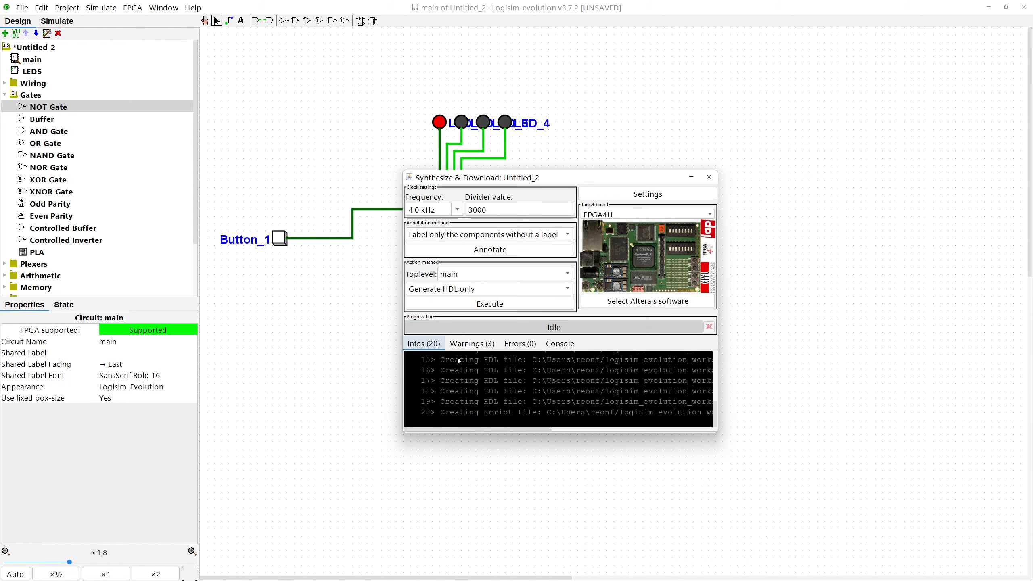
pyautogui.moveTo(432, 397); pyautogui.dragTo(733, 395)
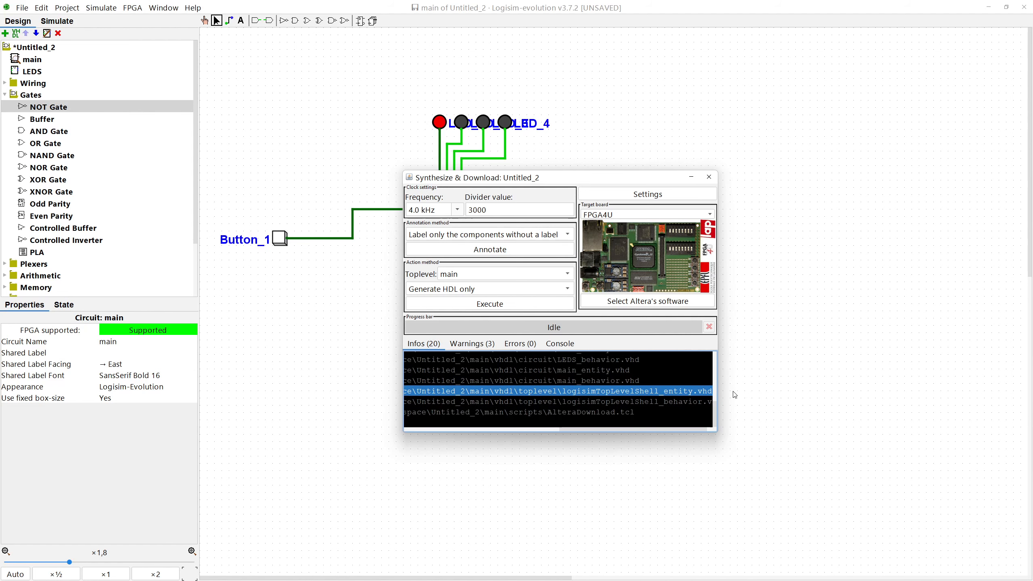
pyautogui.click(612, 394)
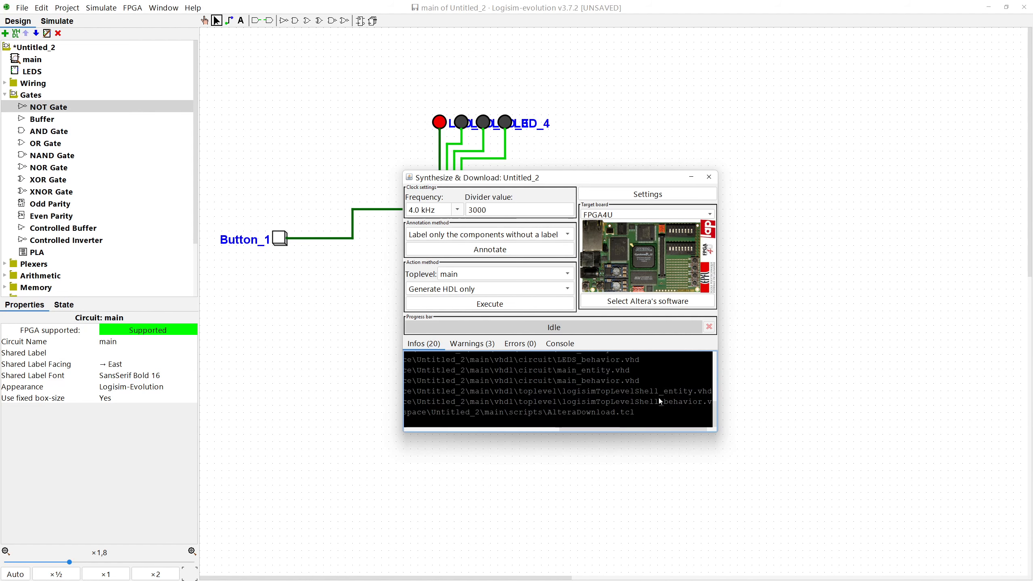
pyautogui.moveTo(666, 409); pyautogui.dragTo(491, 390)
pyautogui.click(488, 385)
# Switch to File Explorer and open the Untitled_2\main\vhdl folder in logisim_evolution_workspace.
pyautogui.press('super')
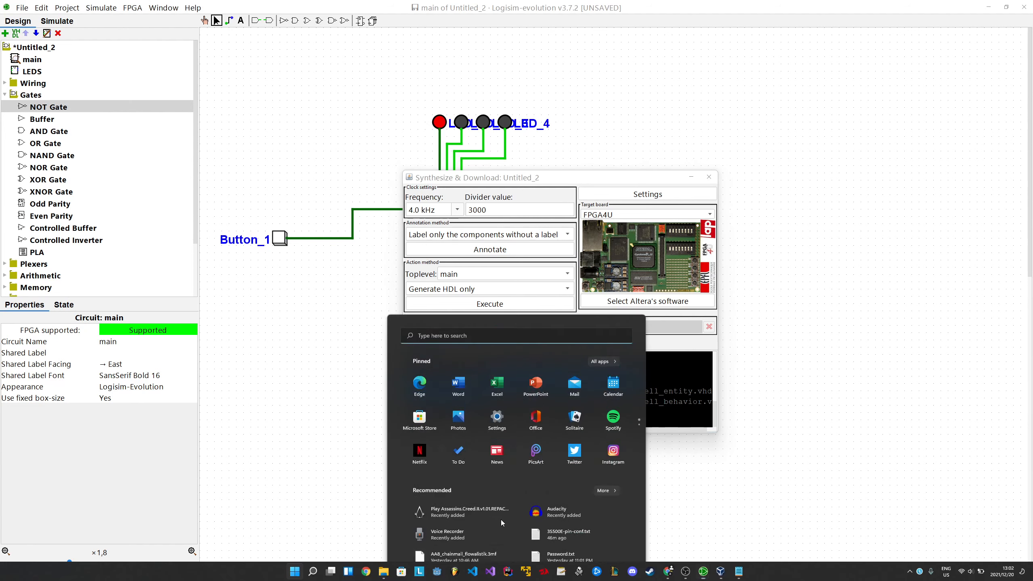
pyautogui.moveTo(384, 575)
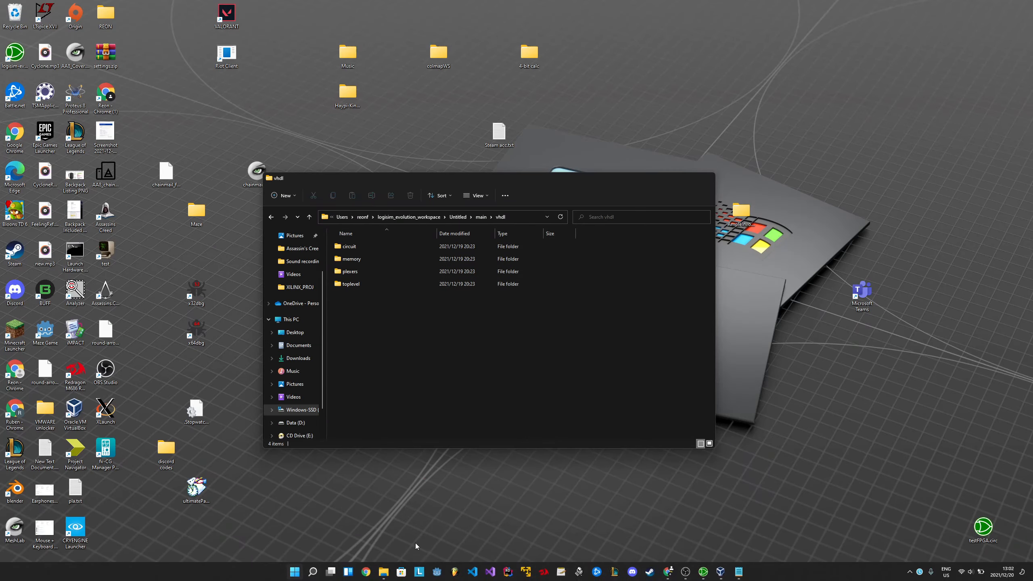
pyautogui.click(415, 543)
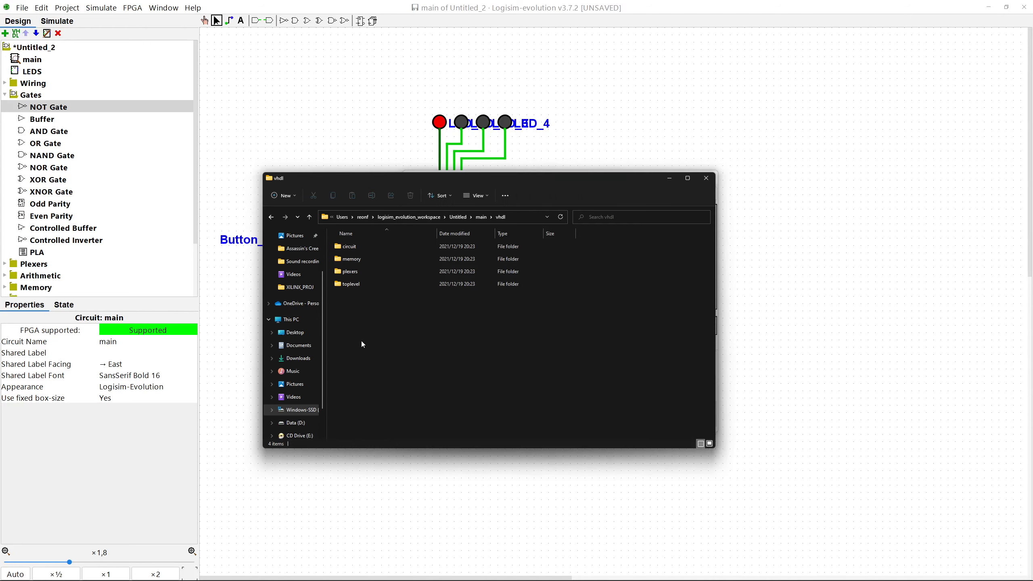
pyautogui.click(458, 217)
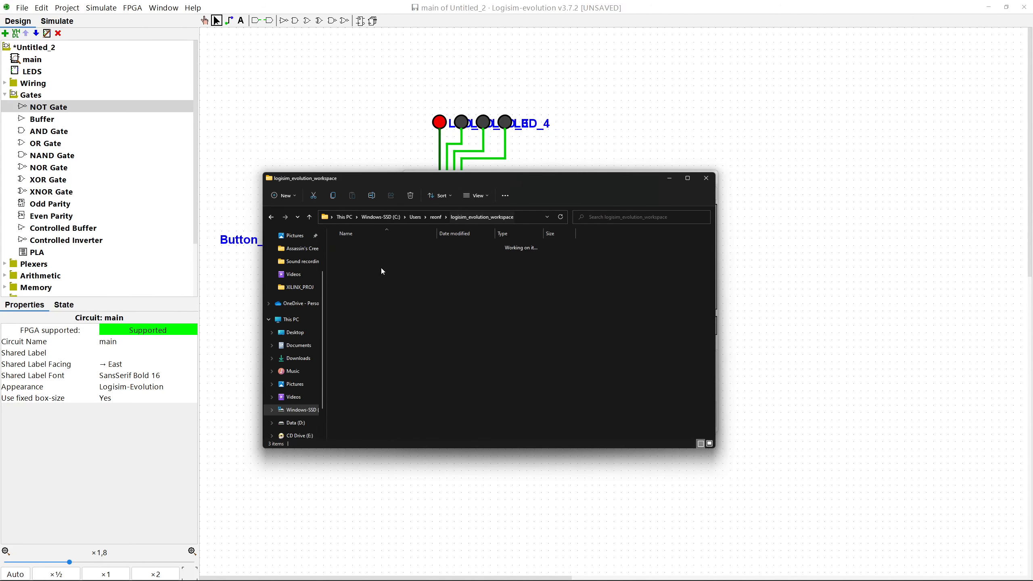
pyautogui.click(478, 216)
pyautogui.click(360, 273)
pyautogui.doubleClick(360, 273)
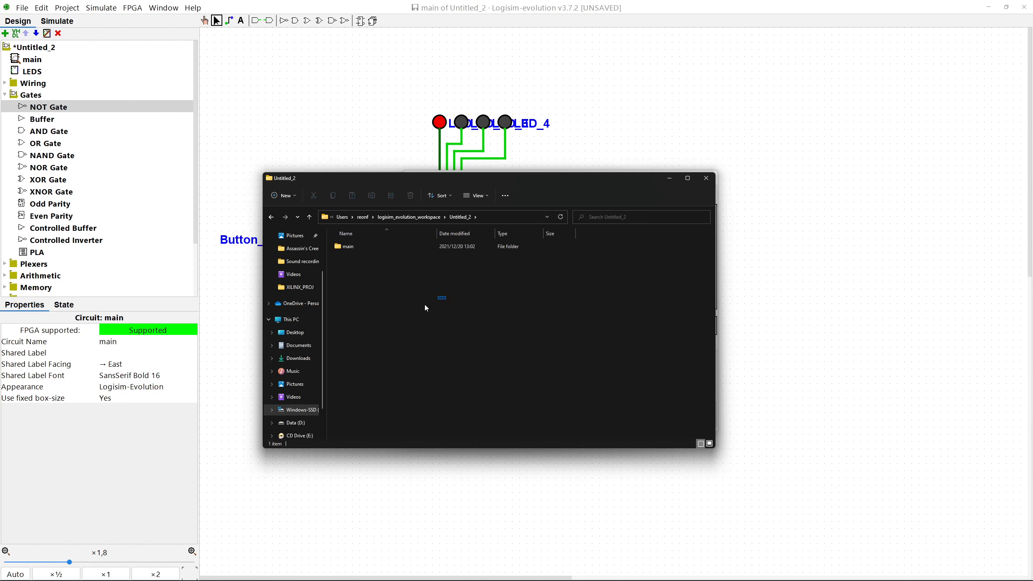
pyautogui.doubleClick(361, 246)
pyautogui.doubleClick(361, 297)
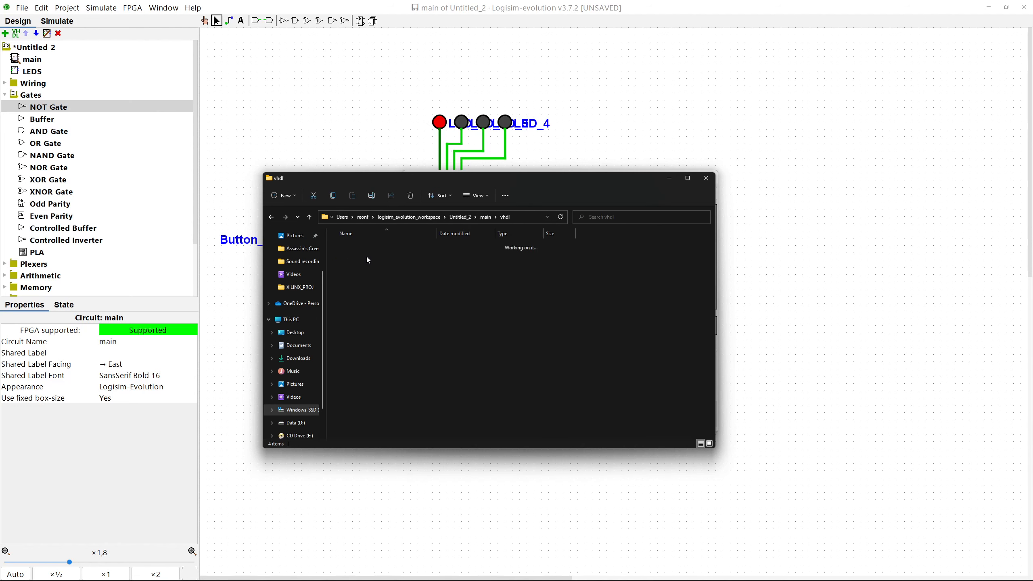
# Look into the circuit folder, return to Untitled_2's vhdl folder, and select the circuit, memory and plexers folders.
pyautogui.doubleClick(360, 247)
pyautogui.moveTo(394, 336); pyautogui.dragTo(382, 244)
pyautogui.click(463, 318)
pyautogui.click(434, 218)
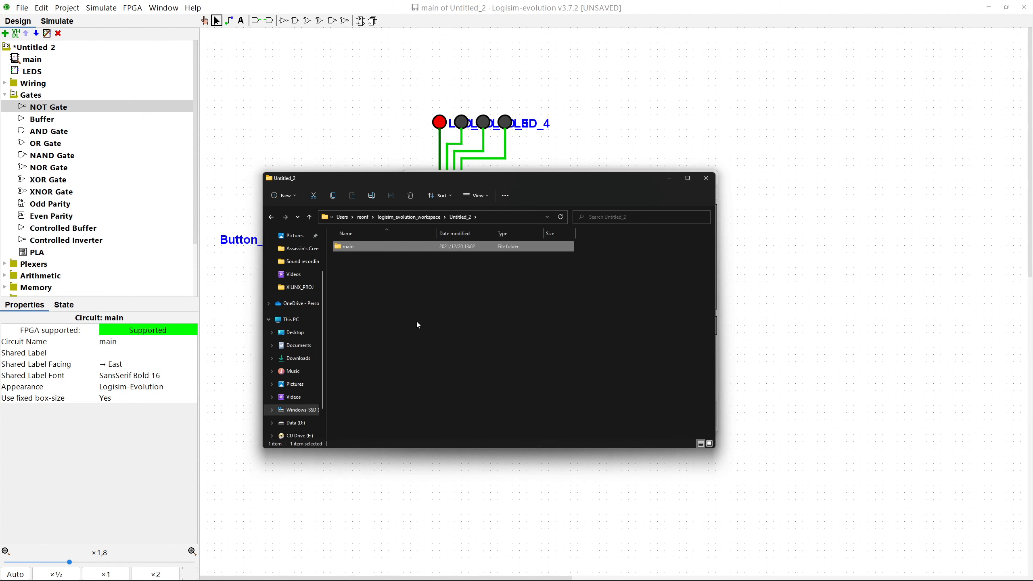
pyautogui.doubleClick(356, 252)
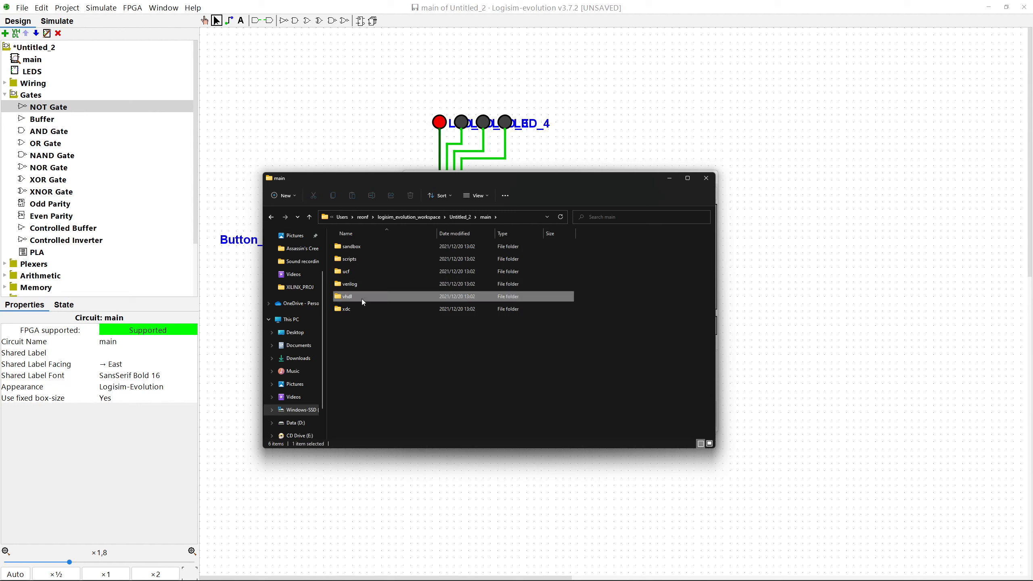
pyautogui.doubleClick(362, 297)
pyautogui.click(361, 271)
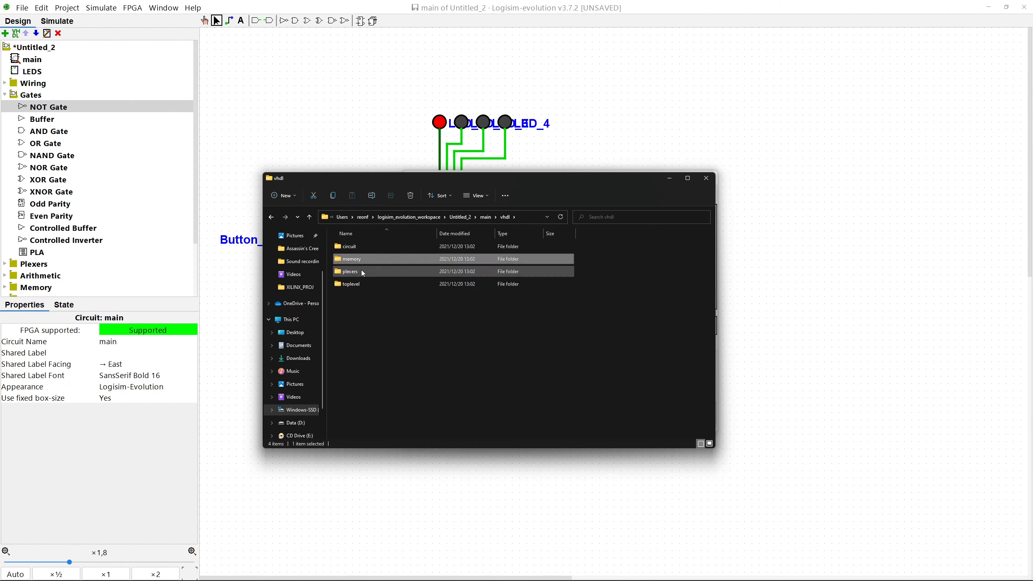
pyautogui.click(352, 247)
pyautogui.click(355, 271)
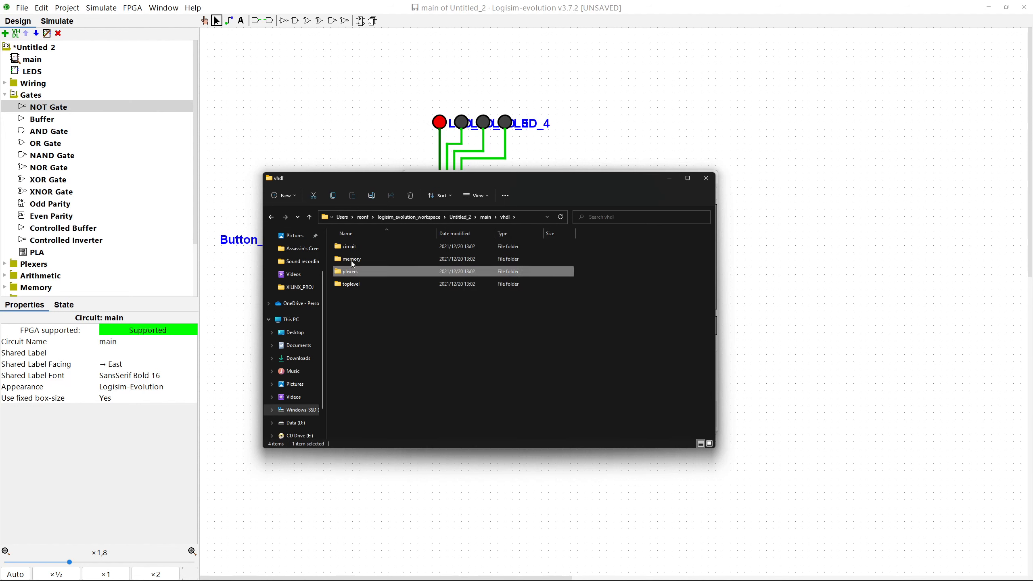
pyautogui.click(353, 247)
pyautogui.keyDown('shift'); pyautogui.click(357, 270); pyautogui.keyUp('shift')
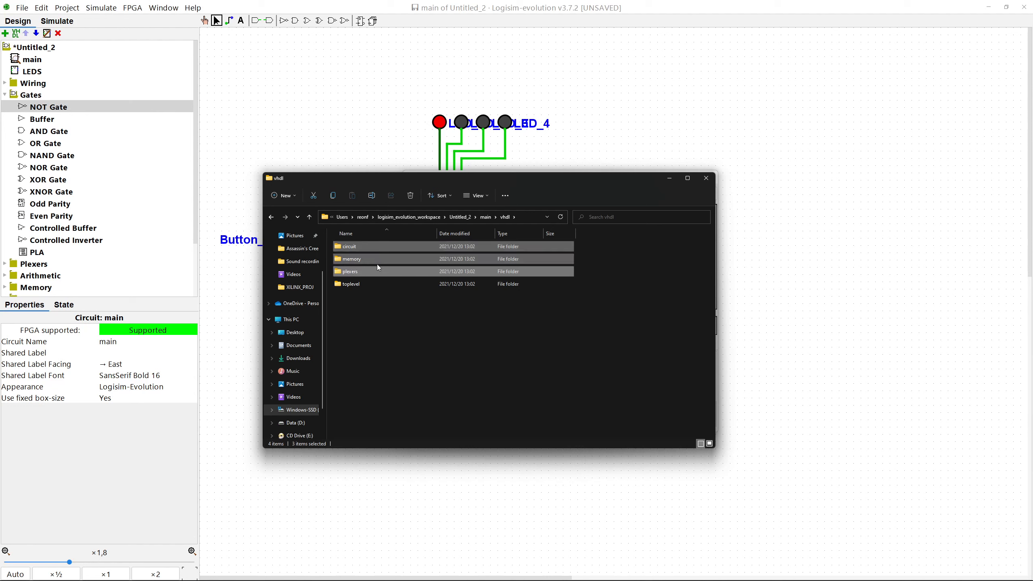
# Examine the logisimTopLevelShell behavior and entity files in the toplevel folder, and return to the vhdl folder.
pyautogui.doubleClick(356, 287)
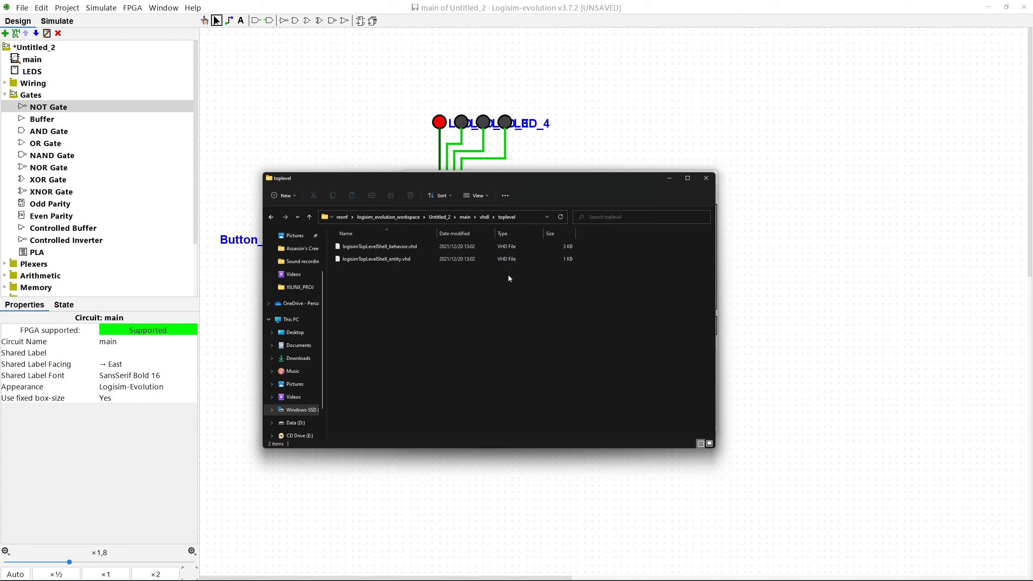
pyautogui.click(483, 221)
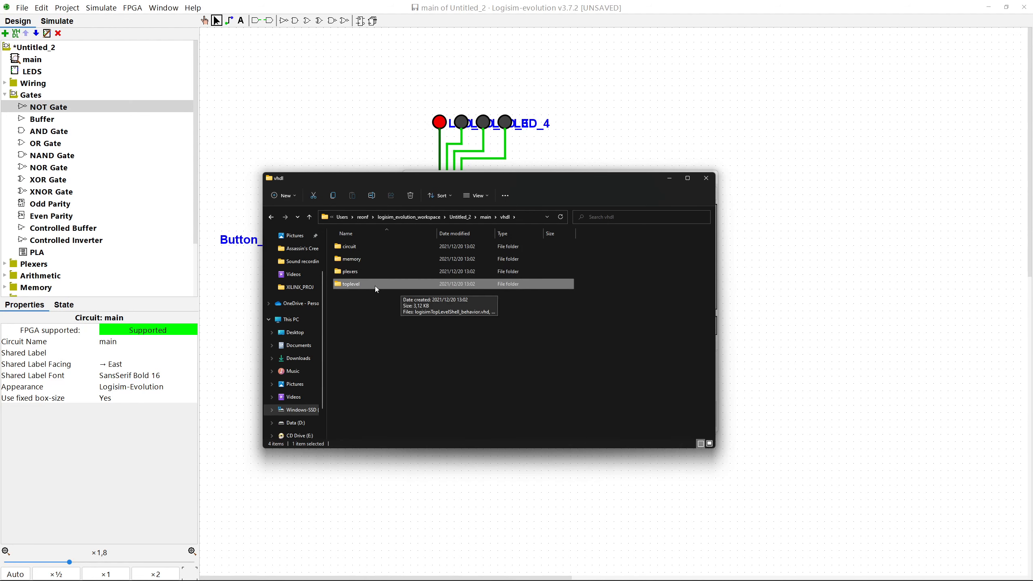
pyautogui.doubleClick(375, 286)
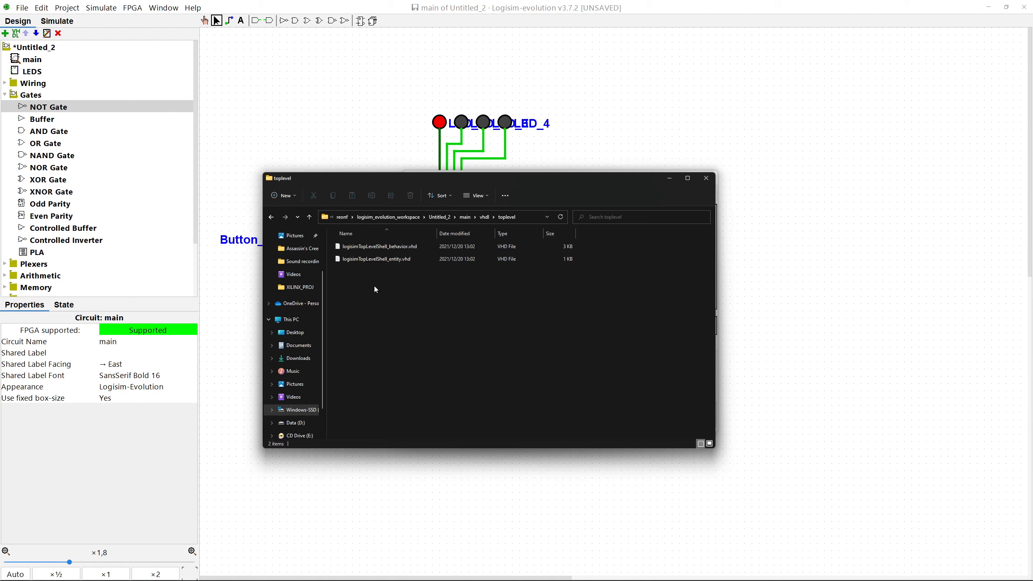
pyautogui.click(395, 264)
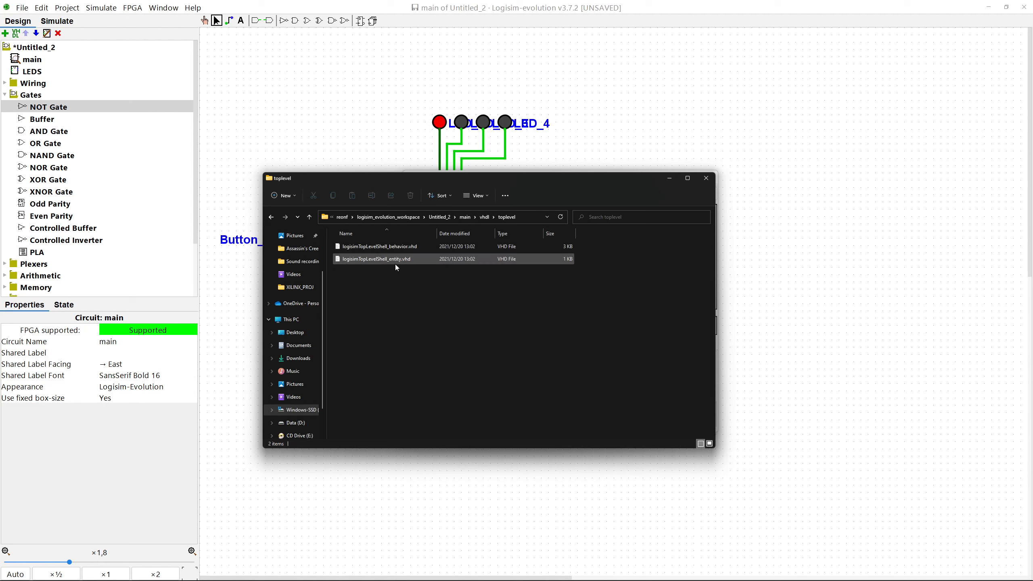
pyautogui.click(395, 264)
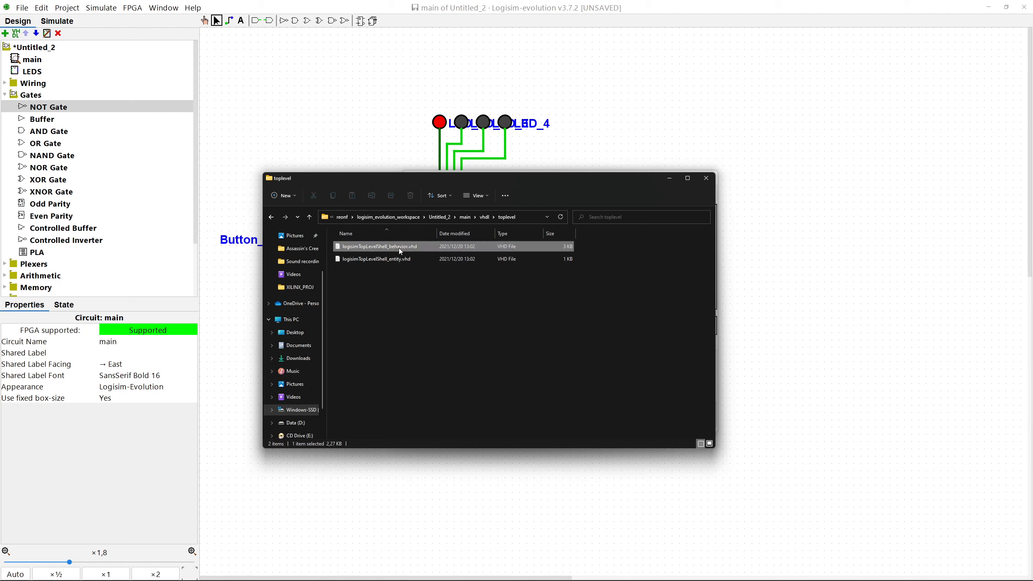
pyautogui.click(484, 216)
pyautogui.moveTo(611, 244); pyautogui.dragTo(428, 269)
# Open the circuit folder and examine its main_behavior.vhd and main_entity.vhd files.
pyautogui.doubleClick(370, 248)
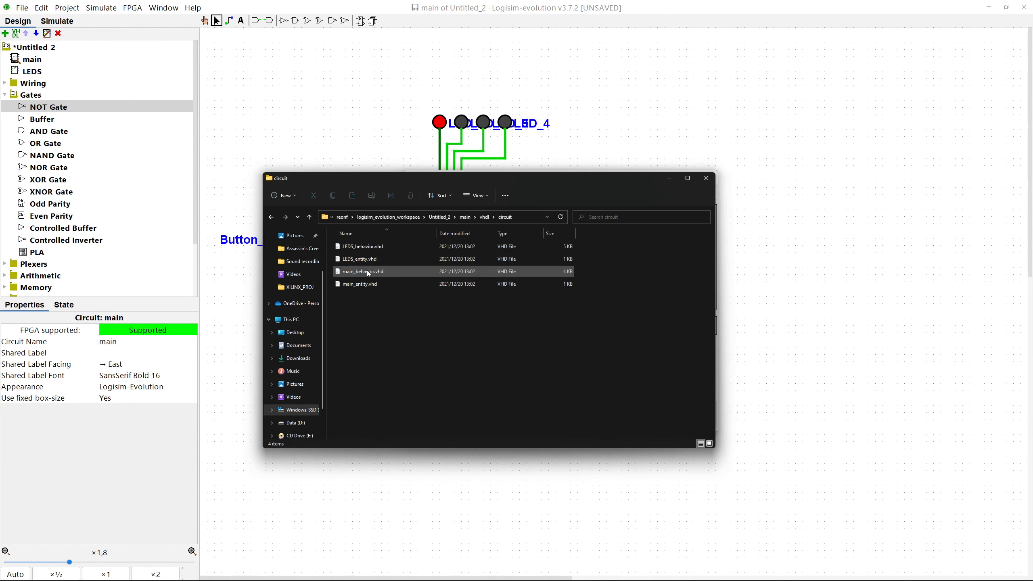
pyautogui.click(360, 272)
pyautogui.click(377, 285)
pyautogui.click(370, 273)
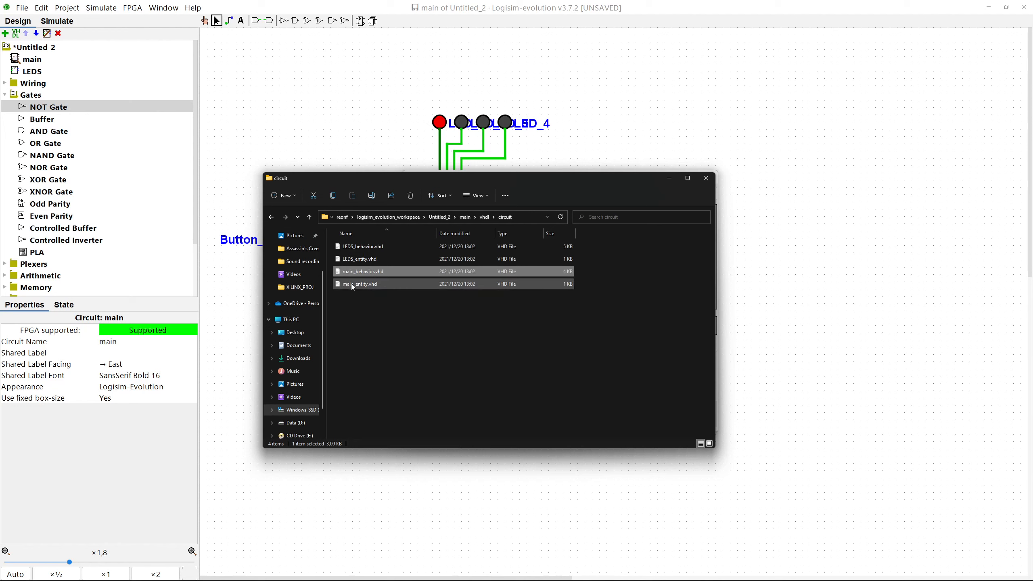
pyautogui.click(352, 284)
pyautogui.click(385, 272)
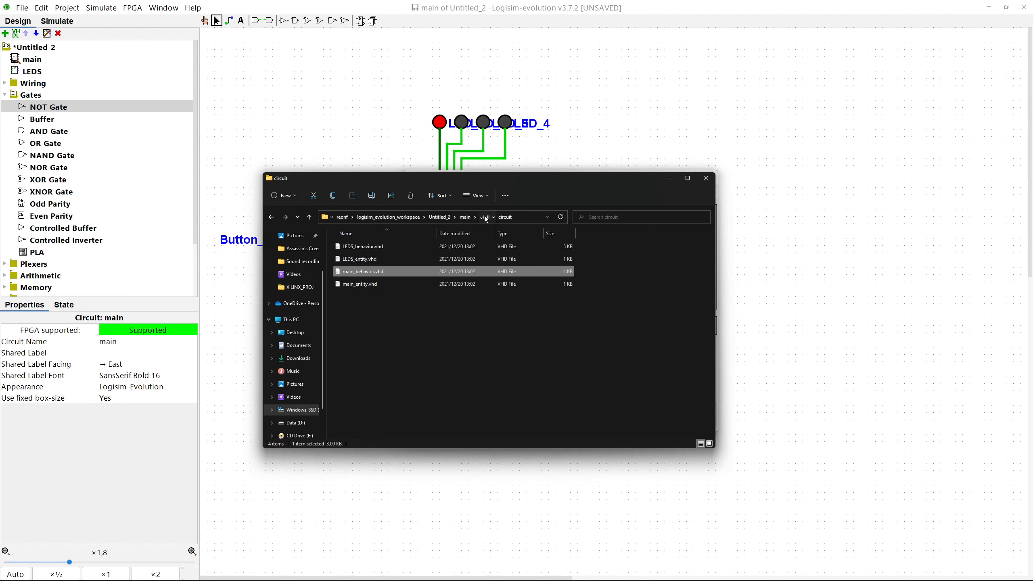
# Return to the vhdl folder and copy the circuit, memory and plexers folders, leaving out toplevel.
pyautogui.click(485, 217)
pyautogui.moveTo(621, 275); pyautogui.dragTo(362, 245)
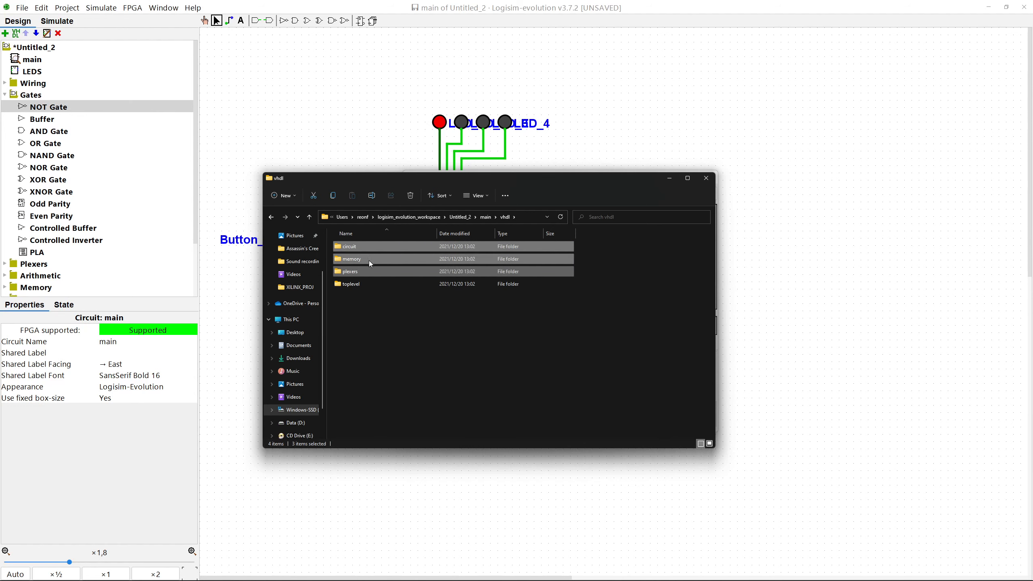
pyautogui.hotkey('ctrl', 'c')
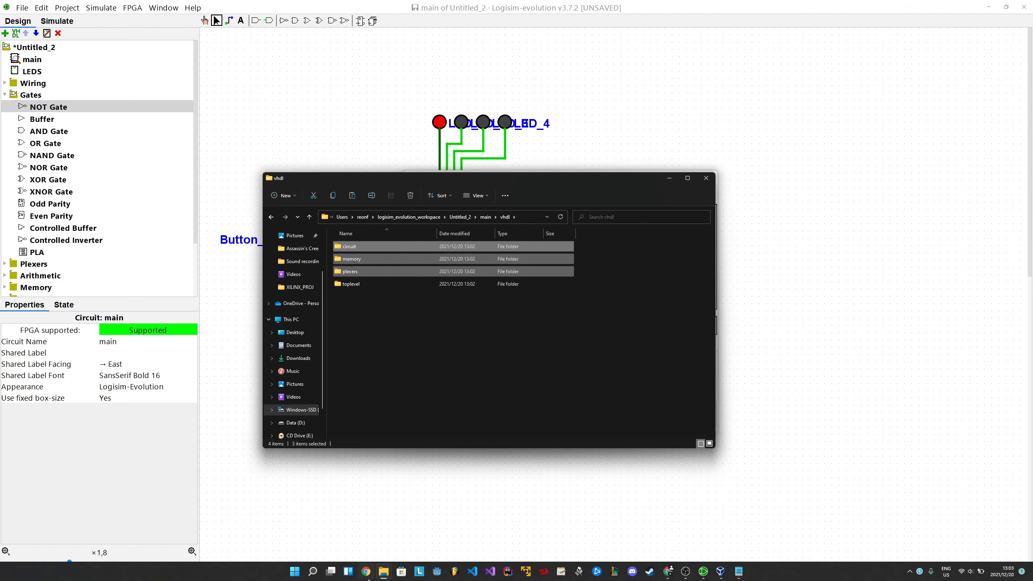
# Bring up the XILINX_PROJ folder window and open its VHDL\Tutorial project folder.
pyautogui.click(383, 574)
pyautogui.click(345, 537)
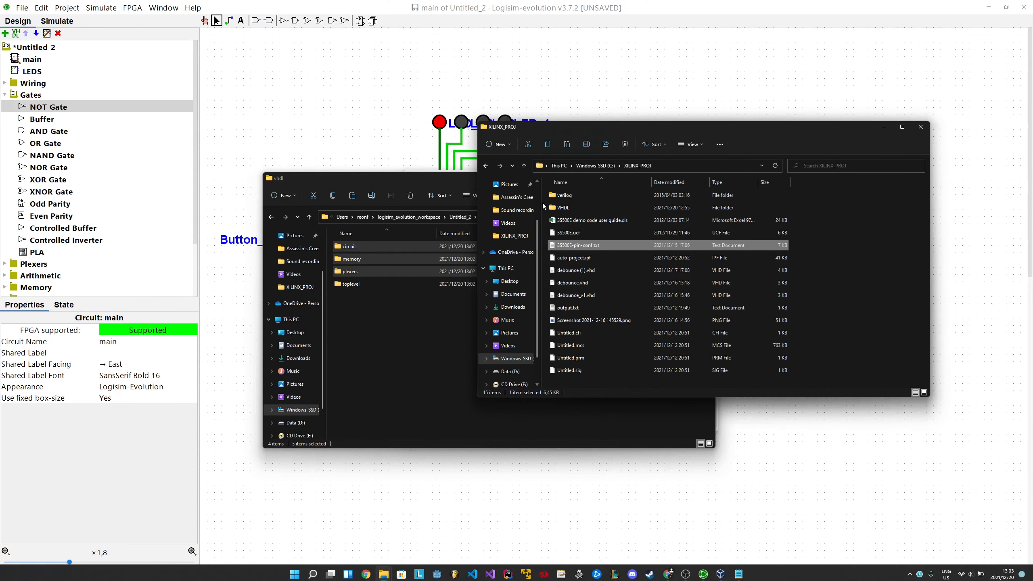
pyautogui.click(570, 209)
pyautogui.doubleClick(570, 209)
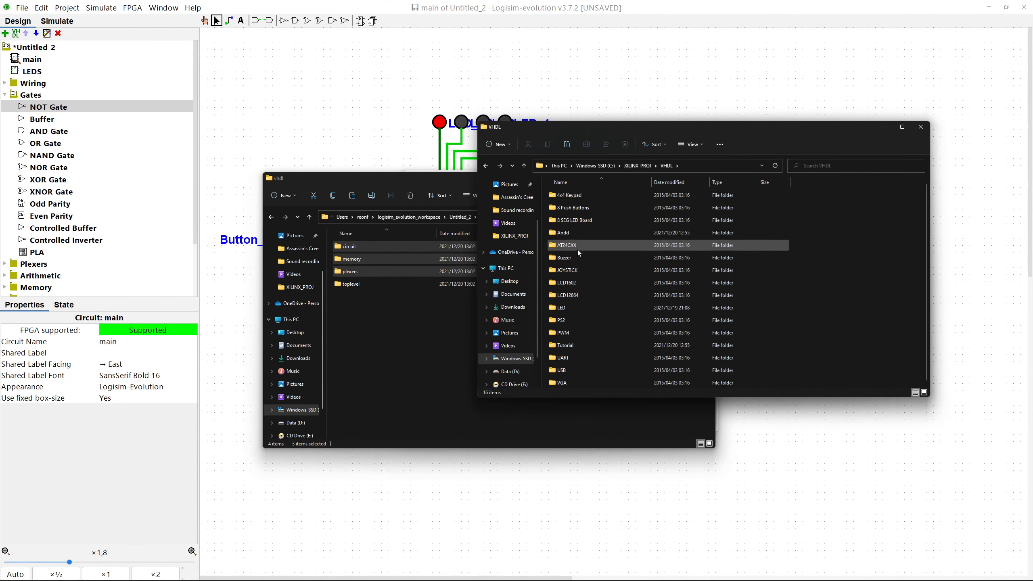
pyautogui.click(576, 271)
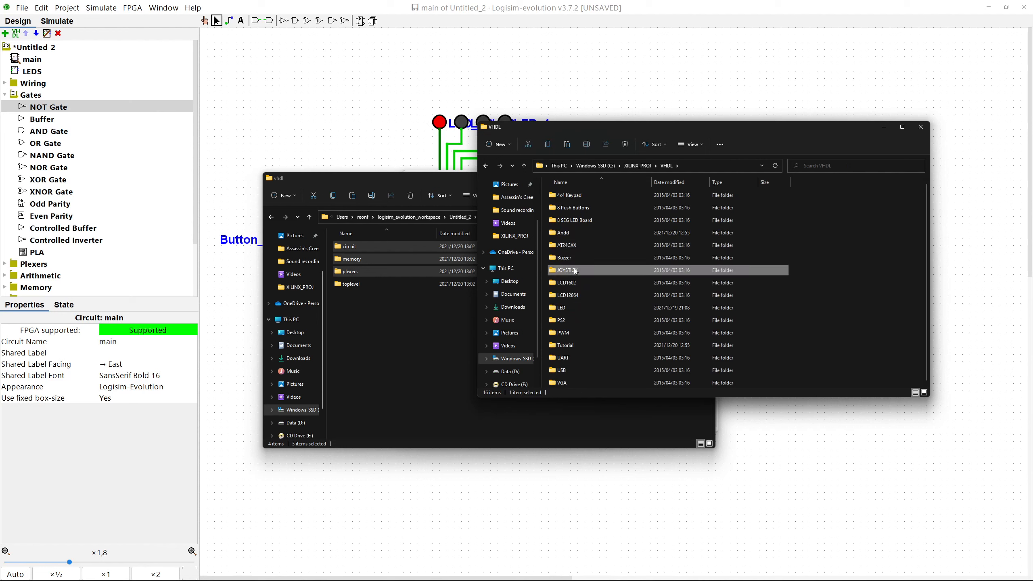
pyautogui.doubleClick(570, 346)
# Create a folder named src in the Tutorial project folder and paste the copied circuit, memory and plexers folders into it.
pyautogui.rightClick(608, 279)
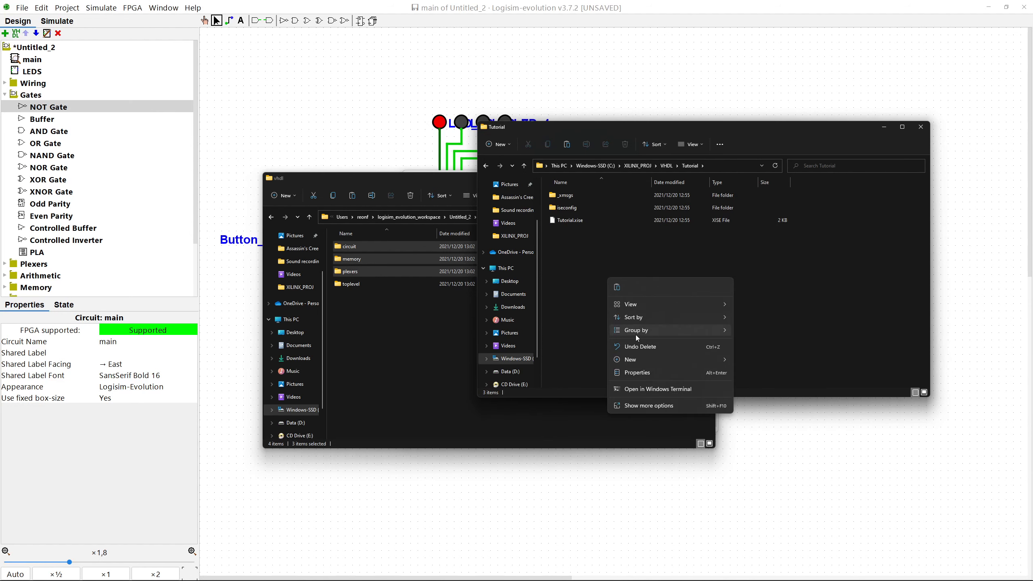
pyautogui.moveTo(663, 362)
pyautogui.click(859, 363)
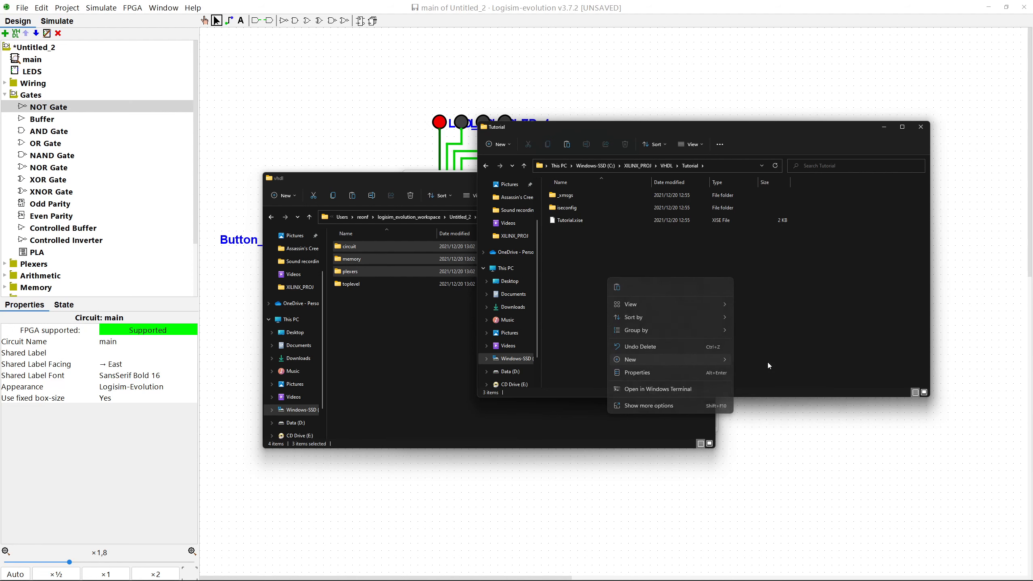
pyautogui.write('src')
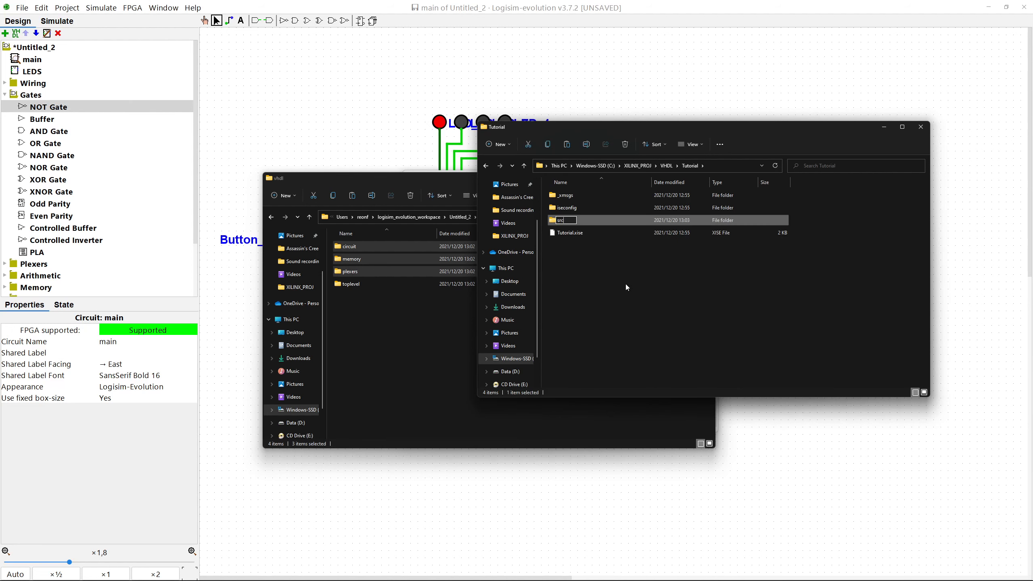
pyautogui.press('Return')
pyautogui.press('Return')
pyautogui.rightClick(630, 260)
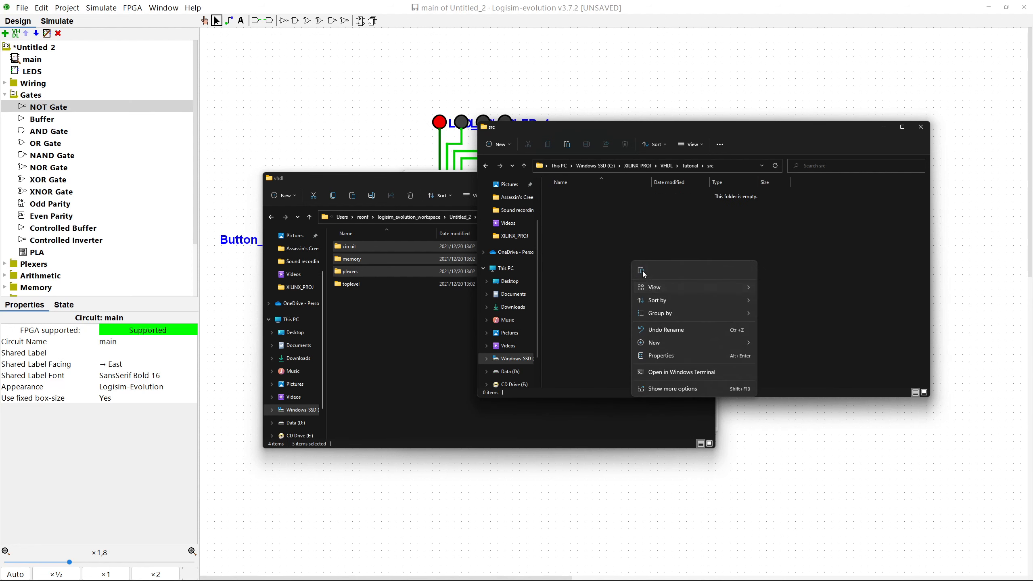
pyautogui.click(641, 270)
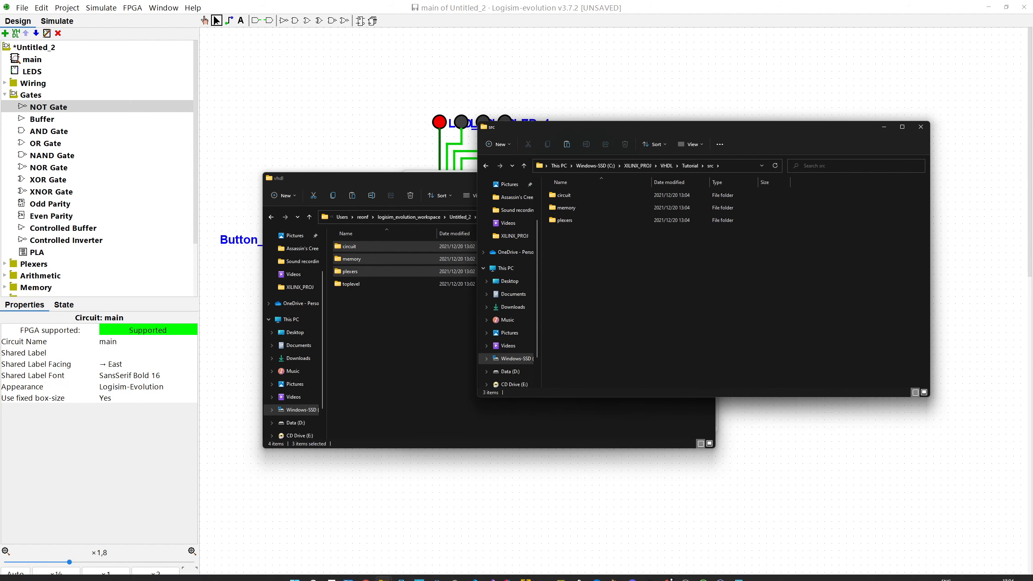
# Switch to ISE Project Navigator and add all four VHDL files from the src/circuit folder as existing sources of the xc3s500e-4pq208 device.
pyautogui.click(722, 575)
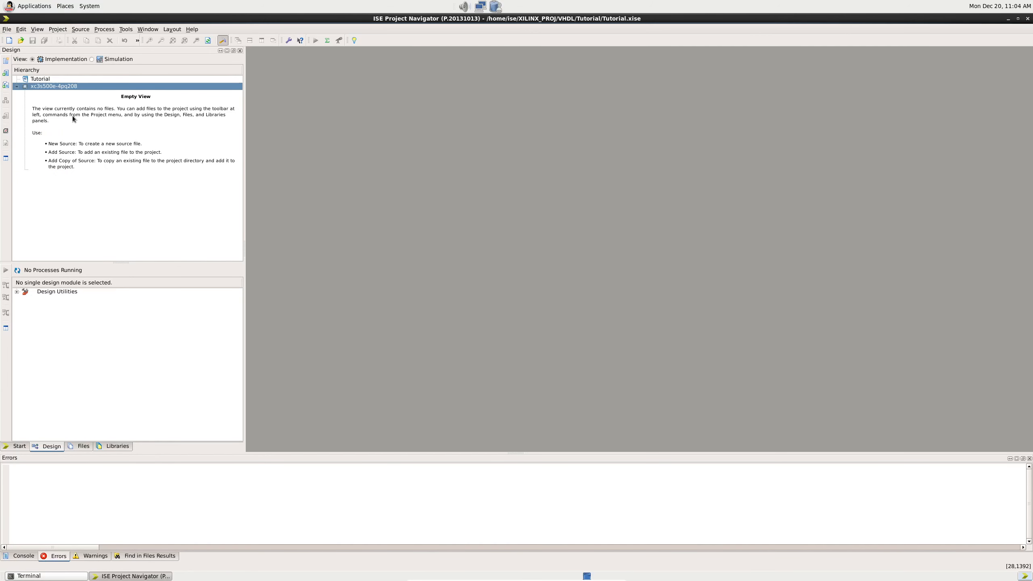
pyautogui.rightClick(49, 86)
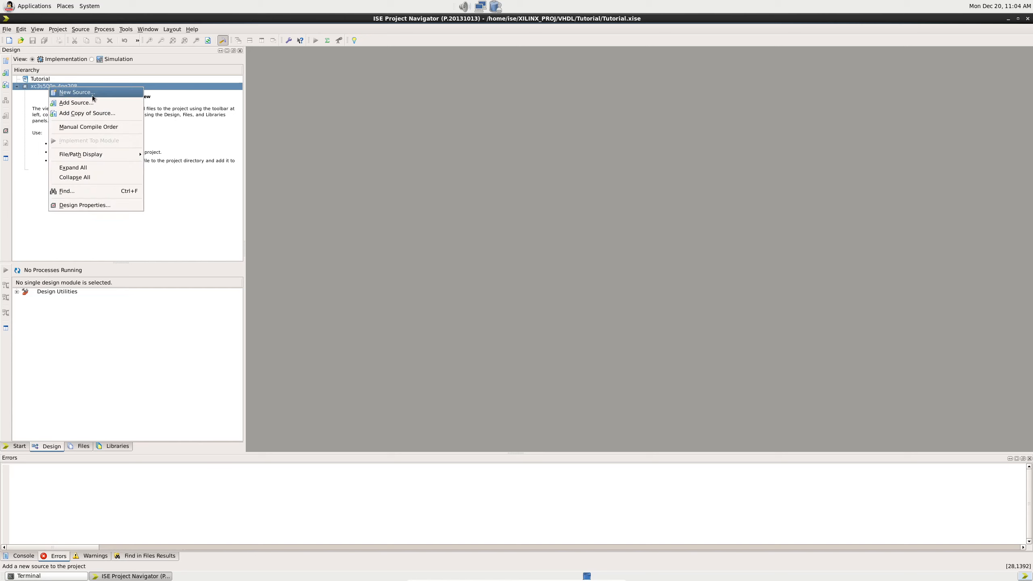
pyautogui.click(91, 103)
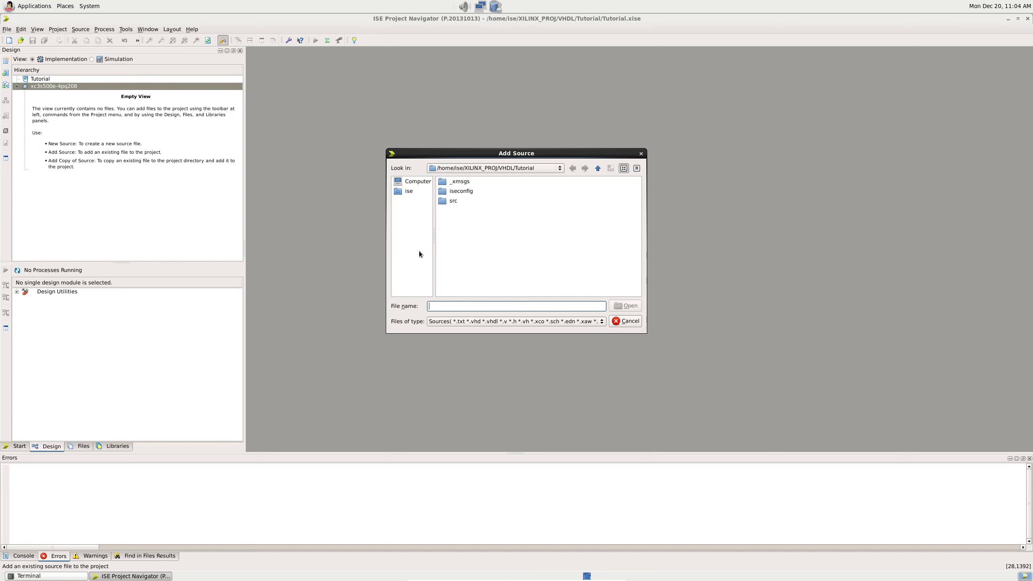
pyautogui.doubleClick(463, 204)
pyautogui.doubleClick(462, 183)
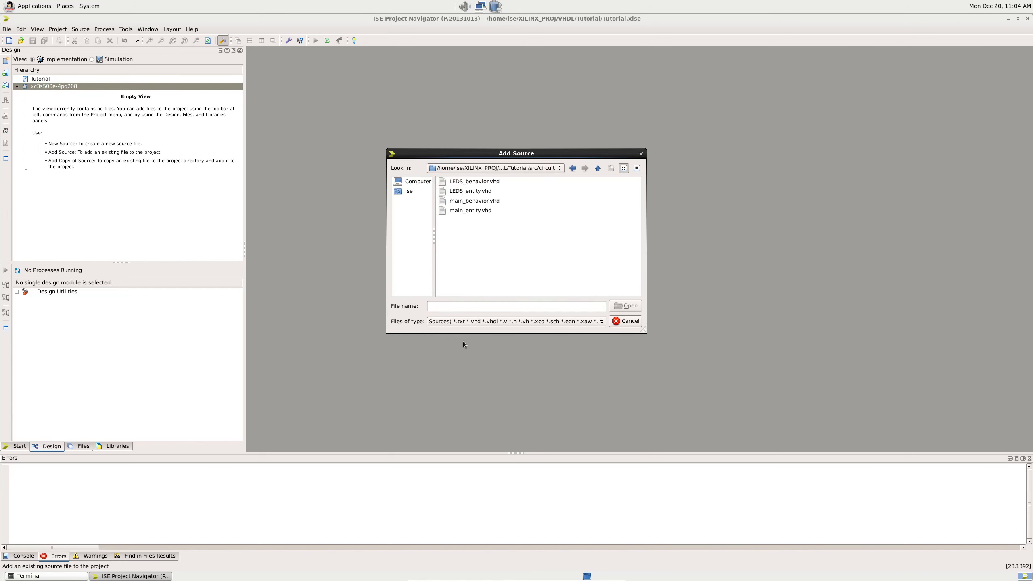
pyautogui.hotkey('ctrl', 'a')
pyautogui.click(629, 305)
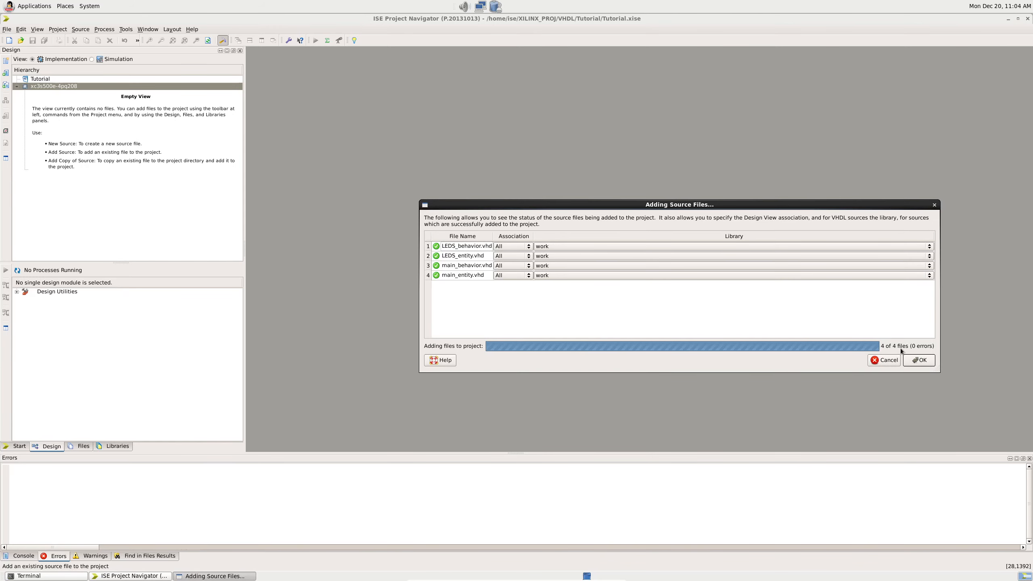
pyautogui.click(913, 361)
# Add both LogisimCounter VHDL files from the src/memory folder to the project as existing sources.
pyautogui.rightClick(51, 87)
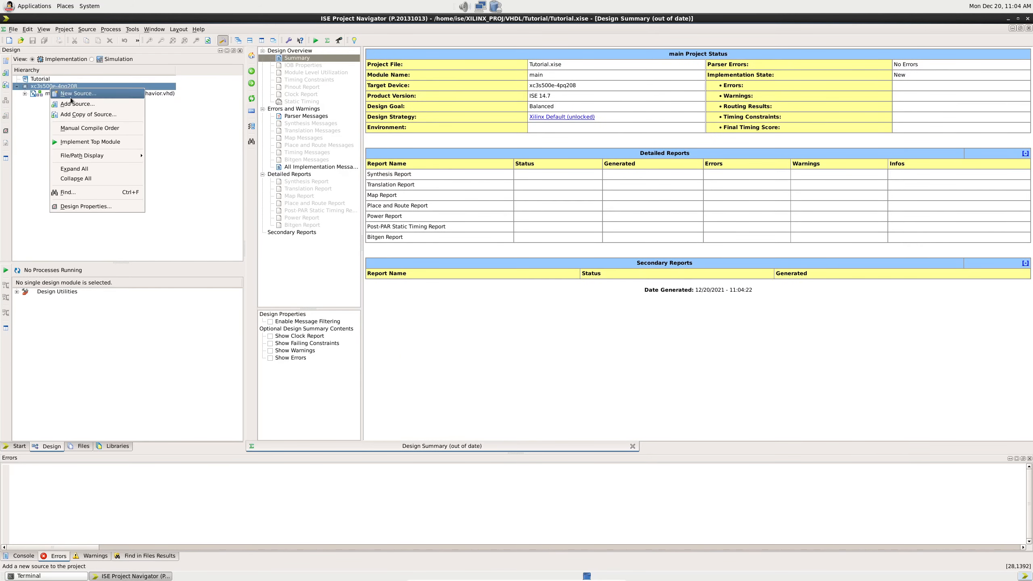
pyautogui.click(71, 104)
pyautogui.click(598, 168)
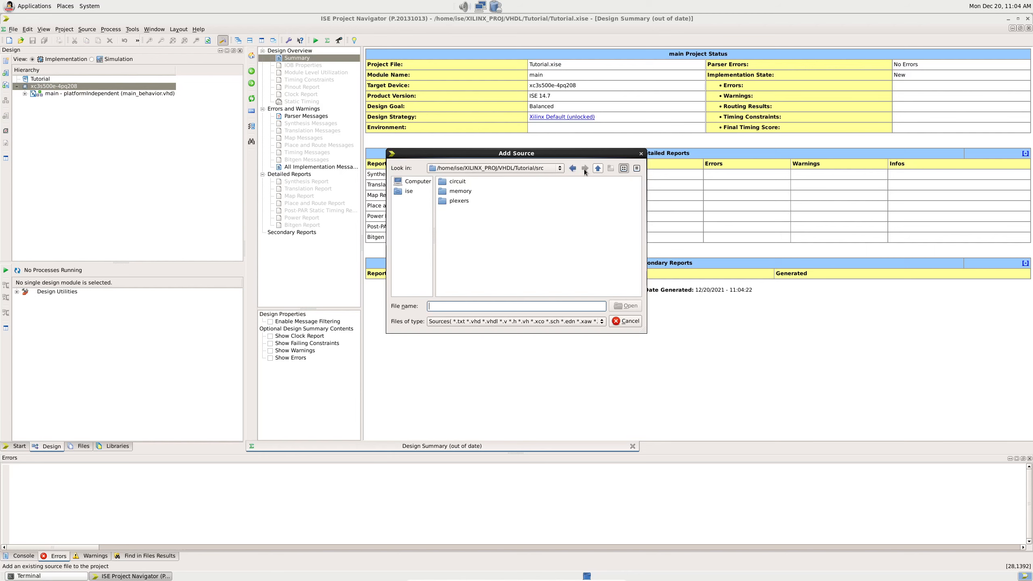
pyautogui.doubleClick(466, 193)
pyautogui.hotkey('ctrl', 'a')
pyautogui.click(627, 305)
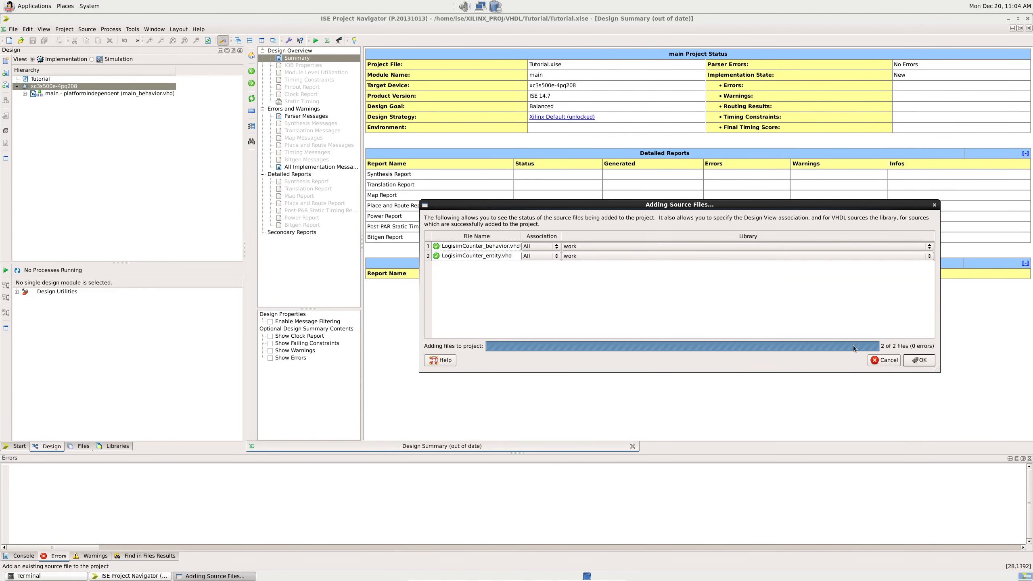
pyautogui.click(919, 360)
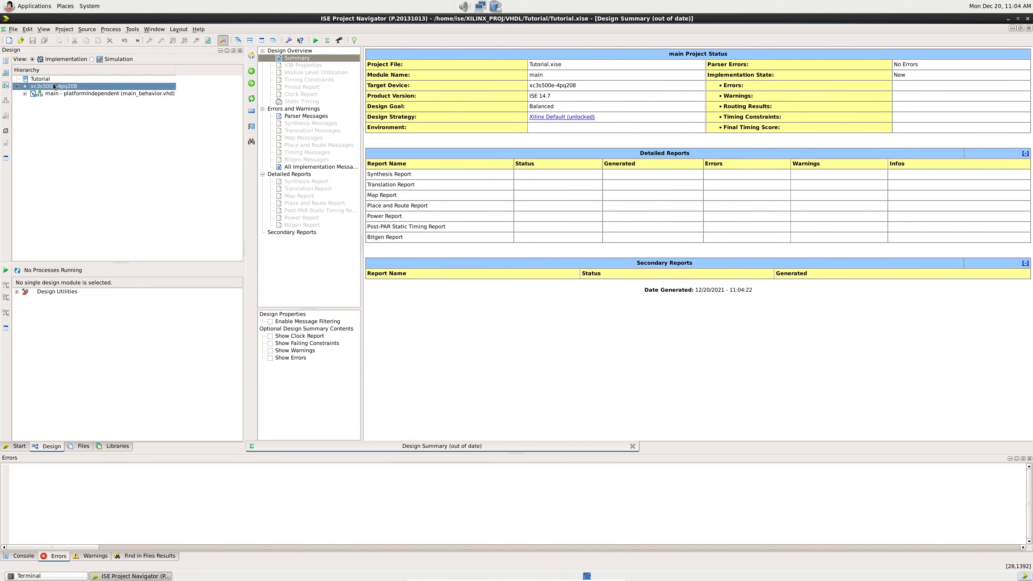
# Add both Demultiplexer_4 VHDL files from the src/plexers folder to the project as existing sources.
pyautogui.rightClick(54, 86)
pyautogui.click(71, 104)
pyautogui.click(598, 168)
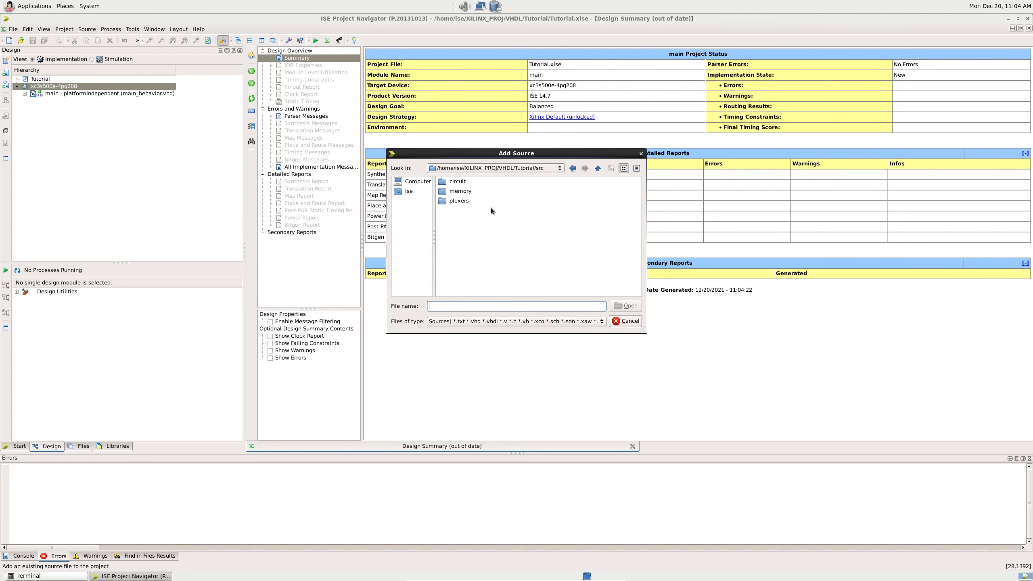
pyautogui.doubleClick(467, 202)
pyautogui.hotkey('ctrl', 'a')
pyautogui.click(627, 306)
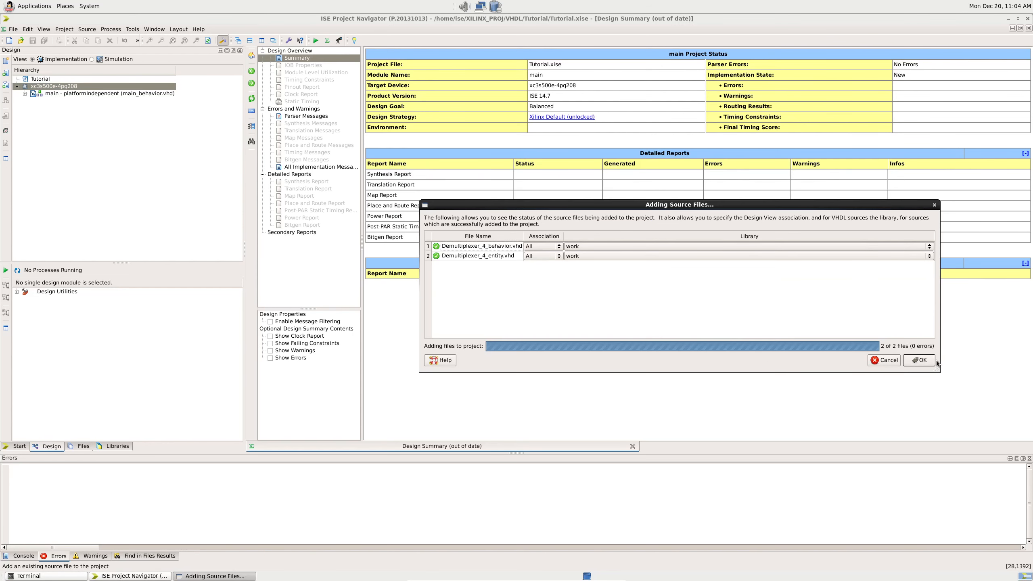